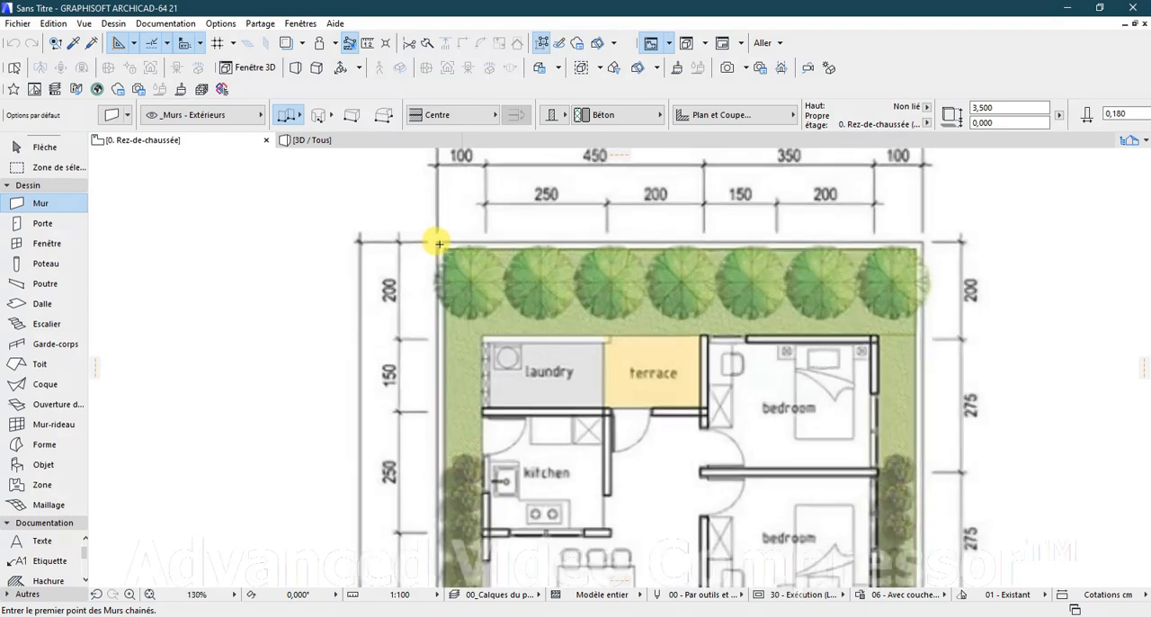
# Step: Review the default wall settings, then start a chained exterior wall at the upper-left outer corner of the plot boundary
pyautogui.scroll(-3, 434, 243)
pyautogui.scroll(1, 432, 242)
pyautogui.scroll(-10, 433, 242)
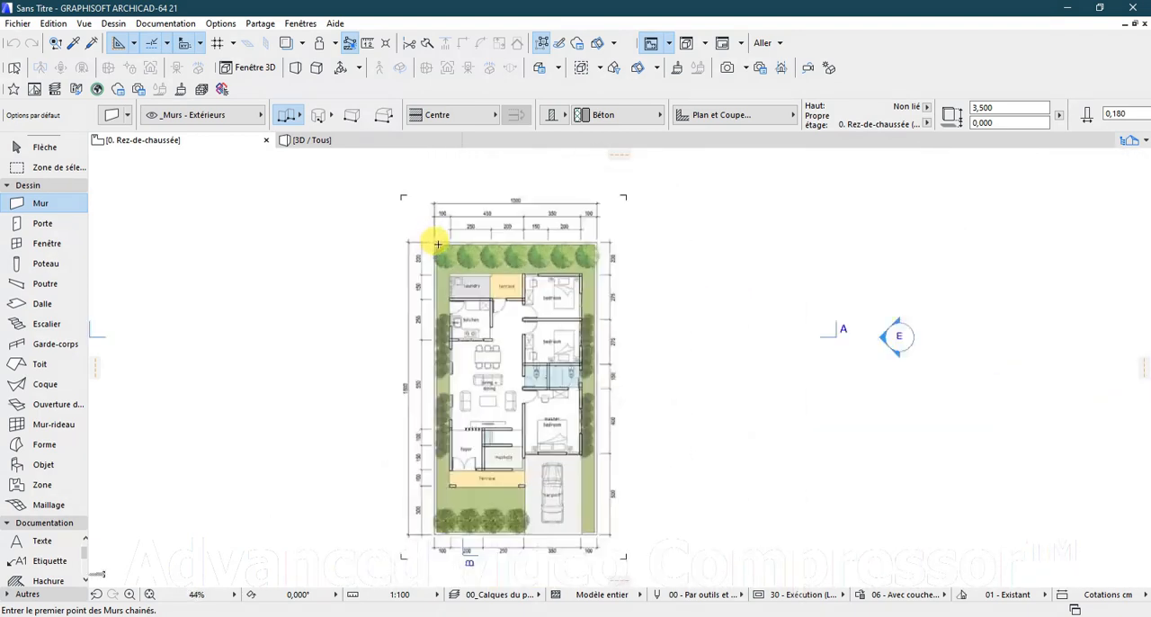
pyautogui.scroll(4, 440, 485)
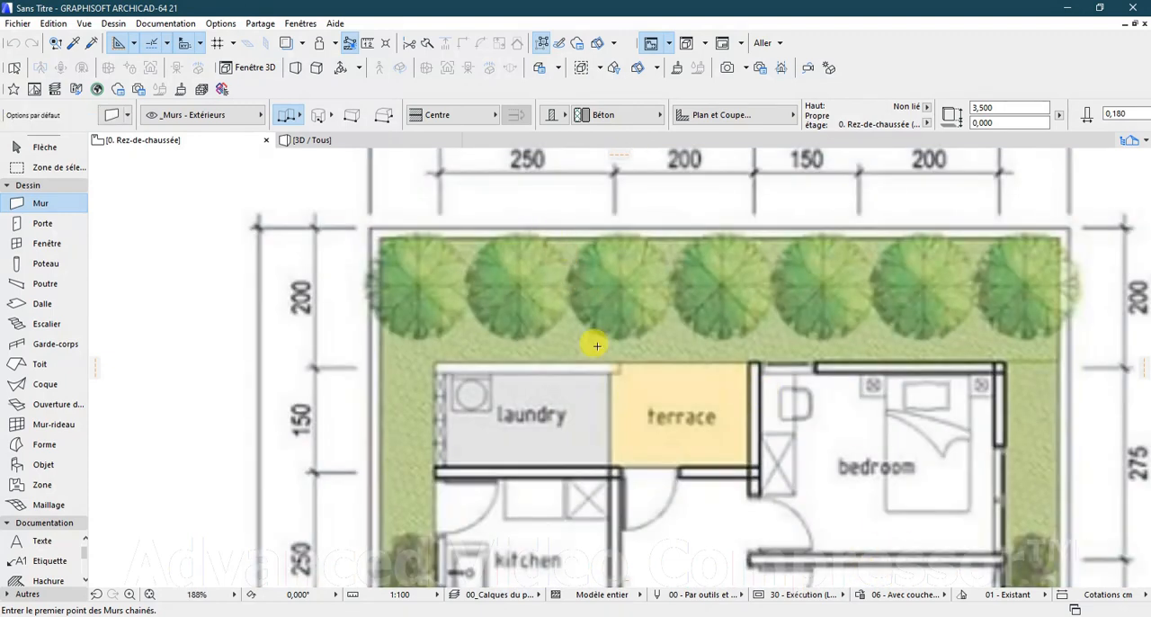
pyautogui.doubleClick(52, 205)
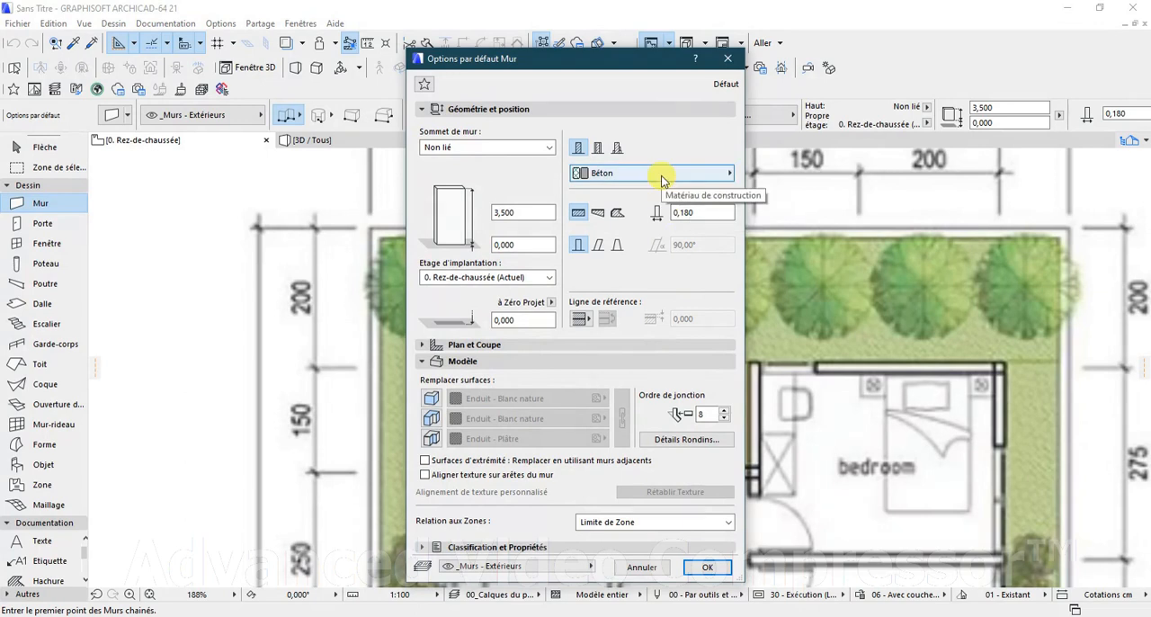
pyautogui.click(707, 567)
pyautogui.scroll(-2, 527, 360)
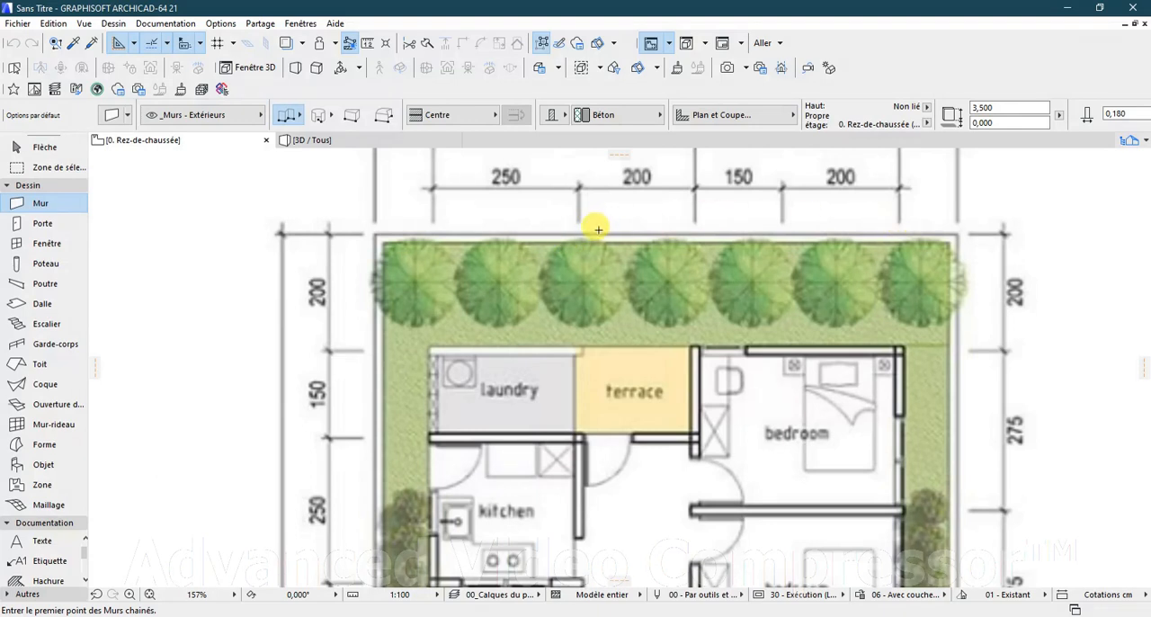
pyautogui.click(374, 234)
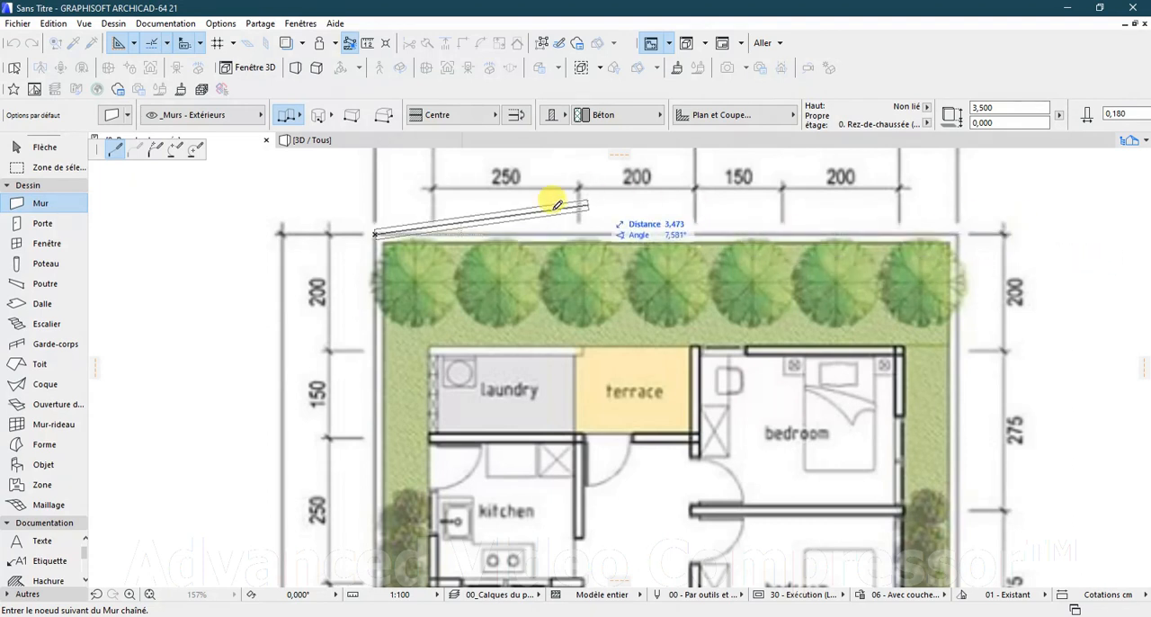
# Step: Set the wall's reference line to Face intérieure after trying Face extérieure, so the wall lies inside the plot boundary
pyautogui.scroll(4, 395, 229)
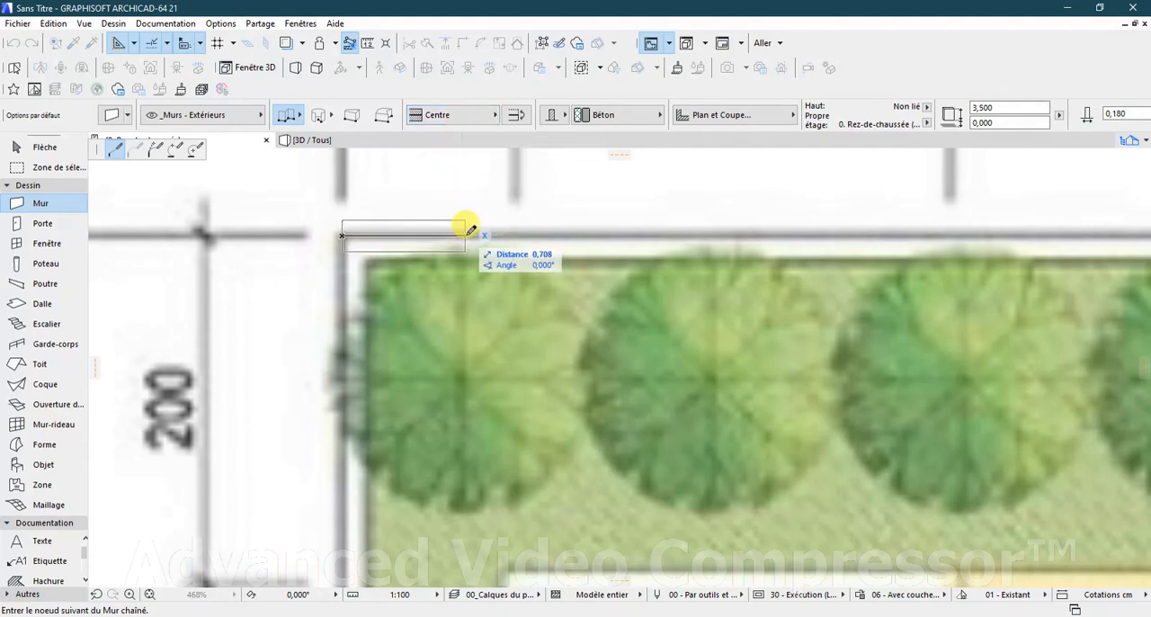
pyautogui.click(465, 123)
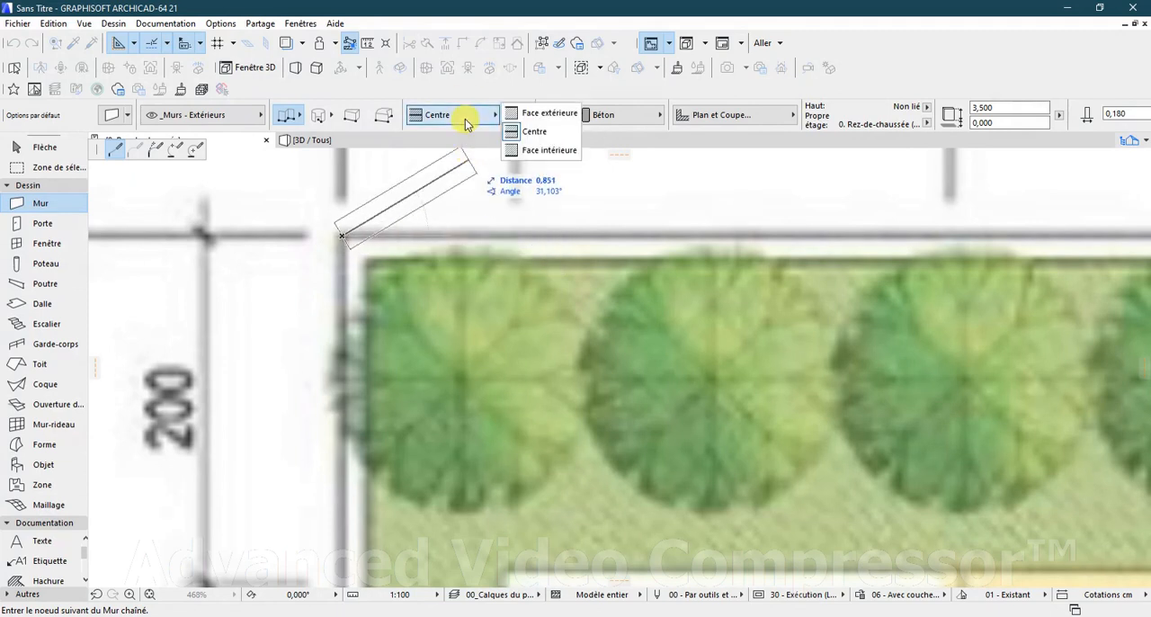
pyautogui.click(536, 115)
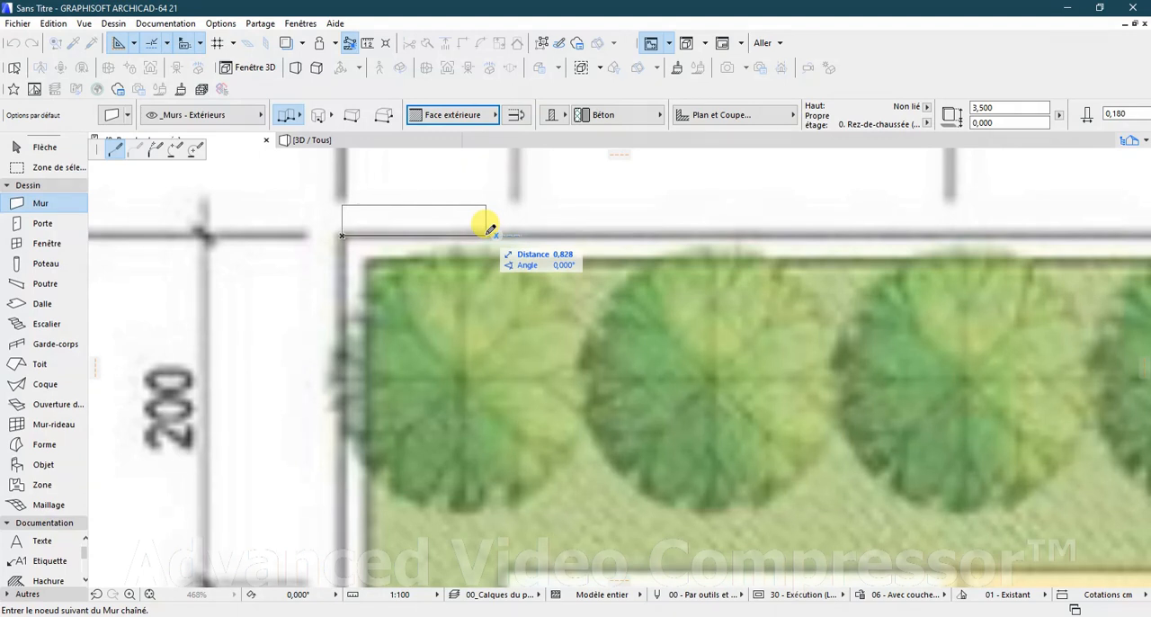
pyautogui.click(490, 117)
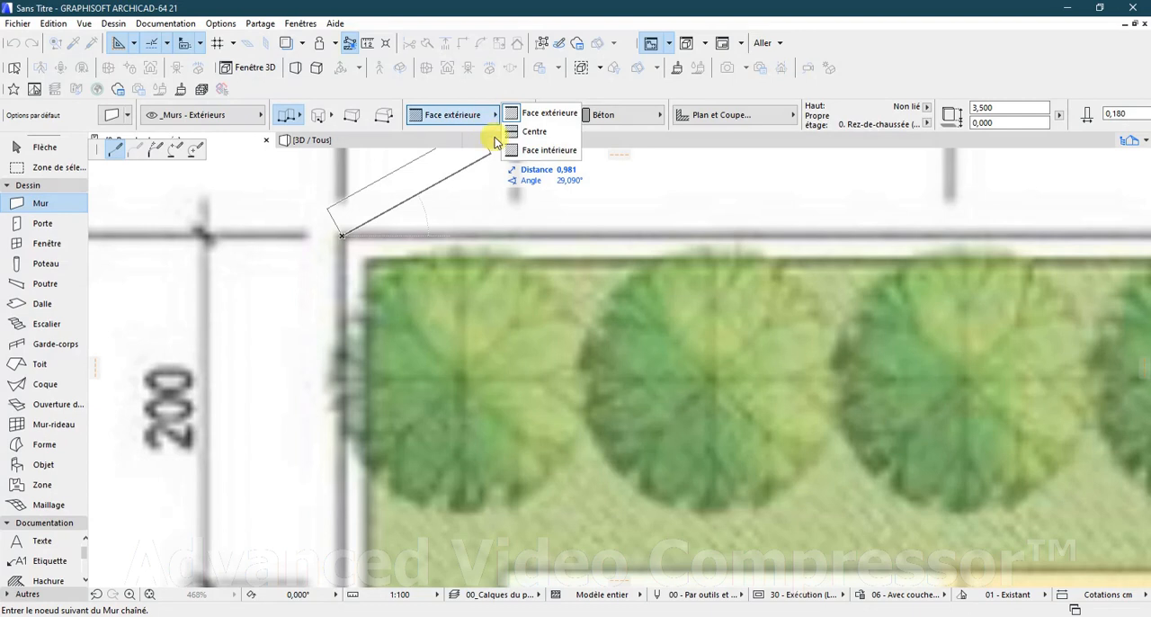
pyautogui.click(544, 155)
pyautogui.scroll(-3, 462, 234)
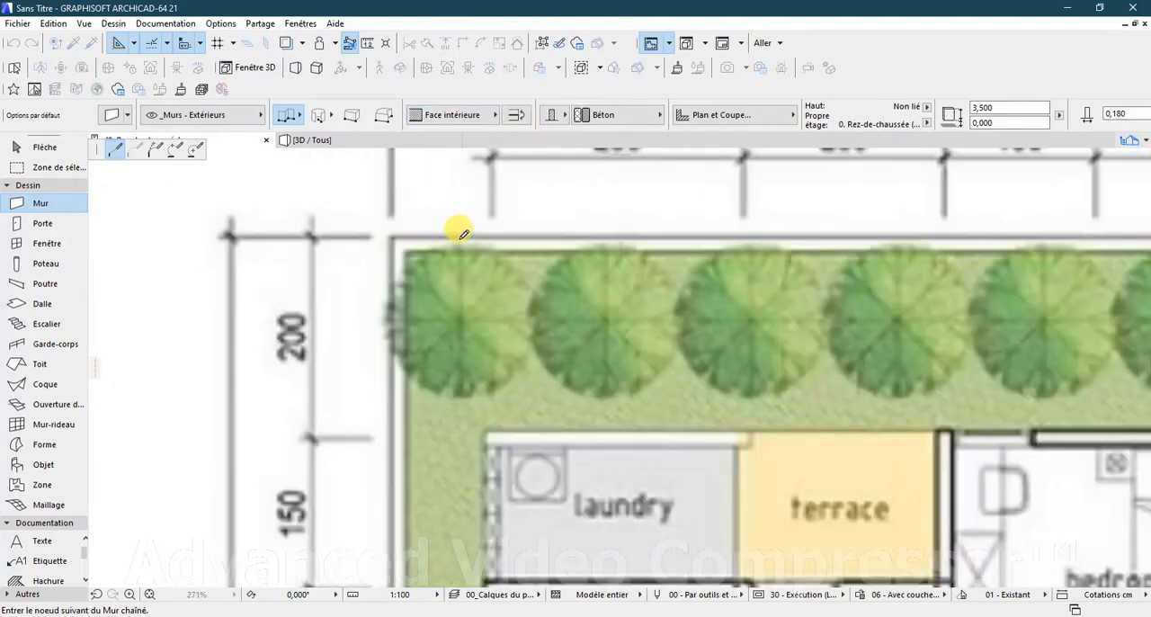
pyautogui.scroll(-5, 462, 234)
pyautogui.scroll(4, 724, 228)
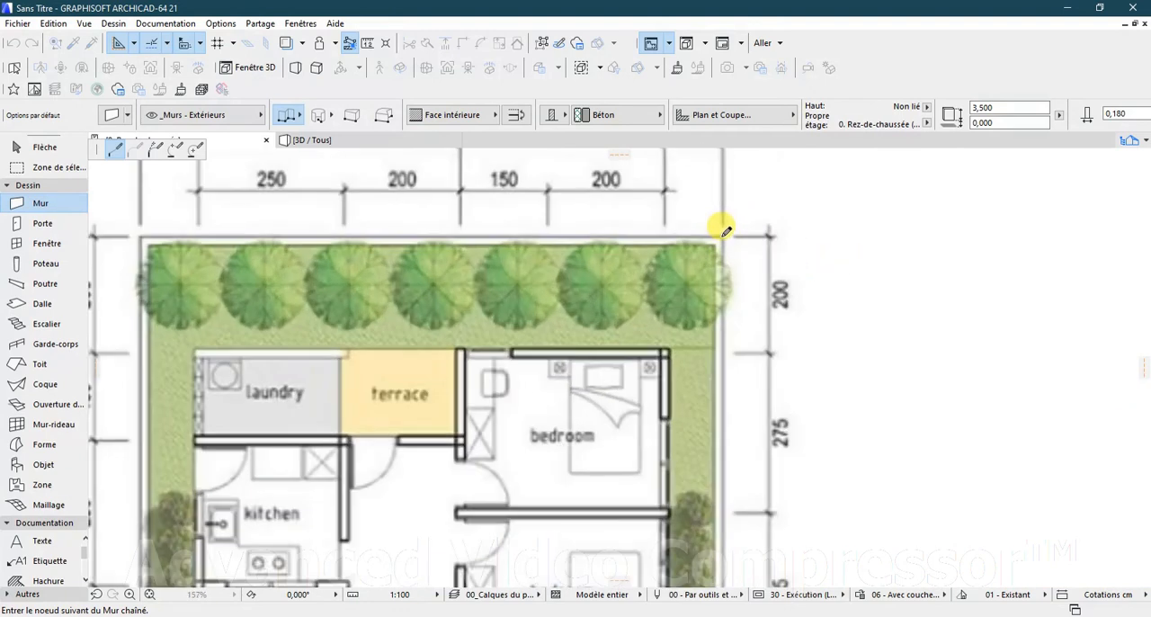
pyautogui.scroll(4, 724, 228)
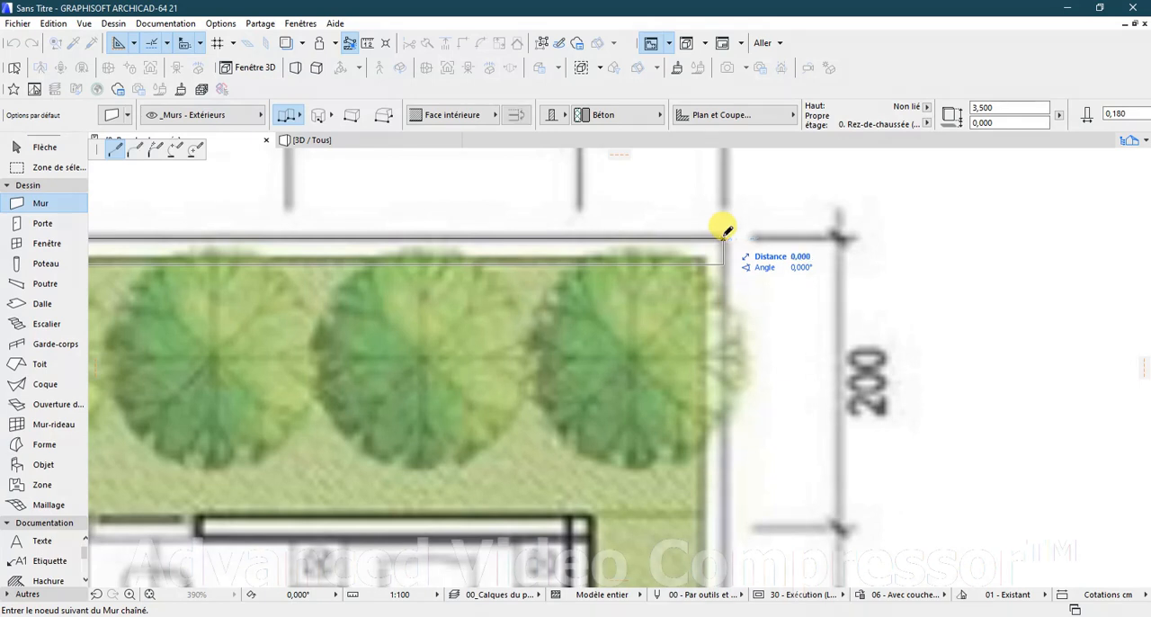
pyautogui.scroll(-6, 725, 245)
pyautogui.scroll(-4, 725, 245)
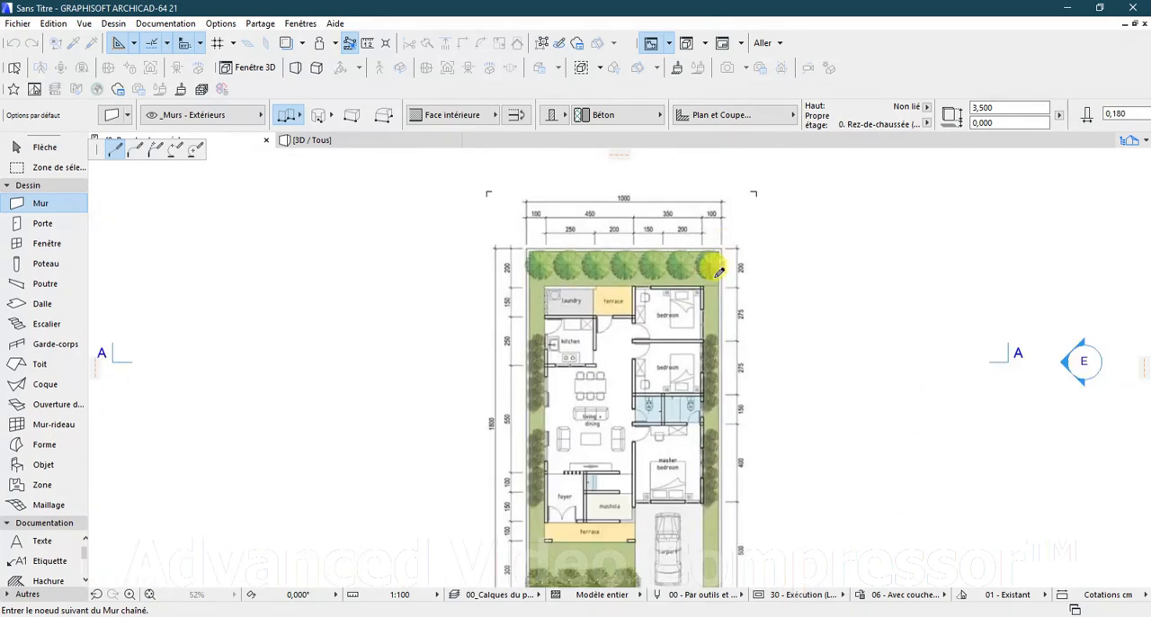
pyautogui.scroll(2, 711, 464)
pyautogui.scroll(9, 710, 464)
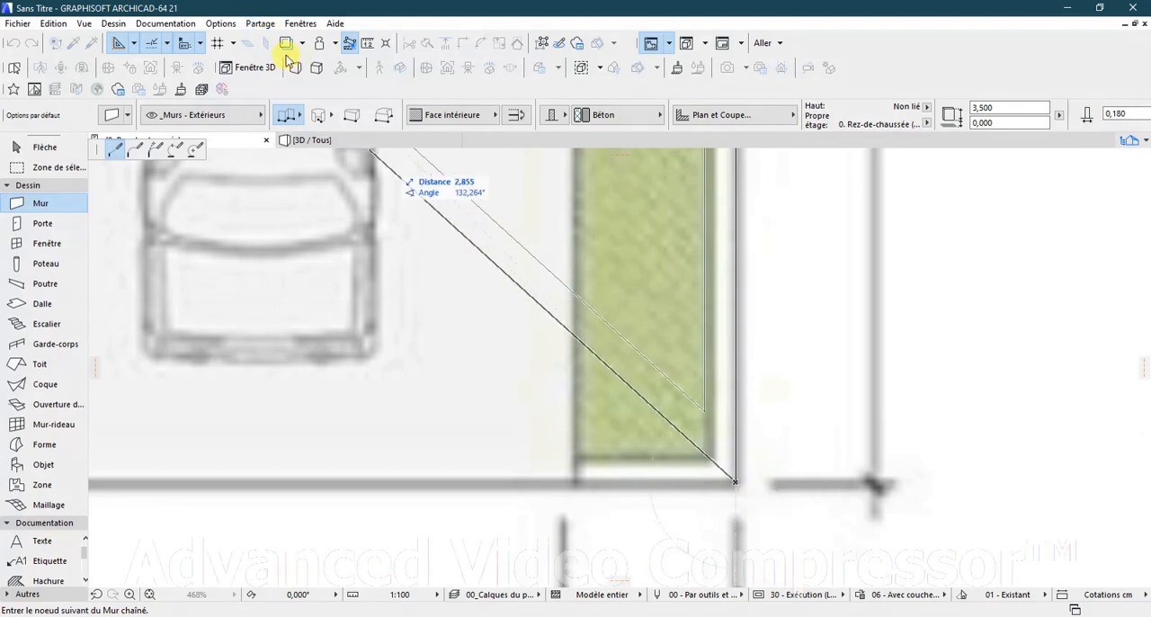
# Step: Switch to single straight wall geometry and draw a wall about 9.97 m long along the plot's upper boundary, ending at its upper-right corner
pyautogui.click(301, 124)
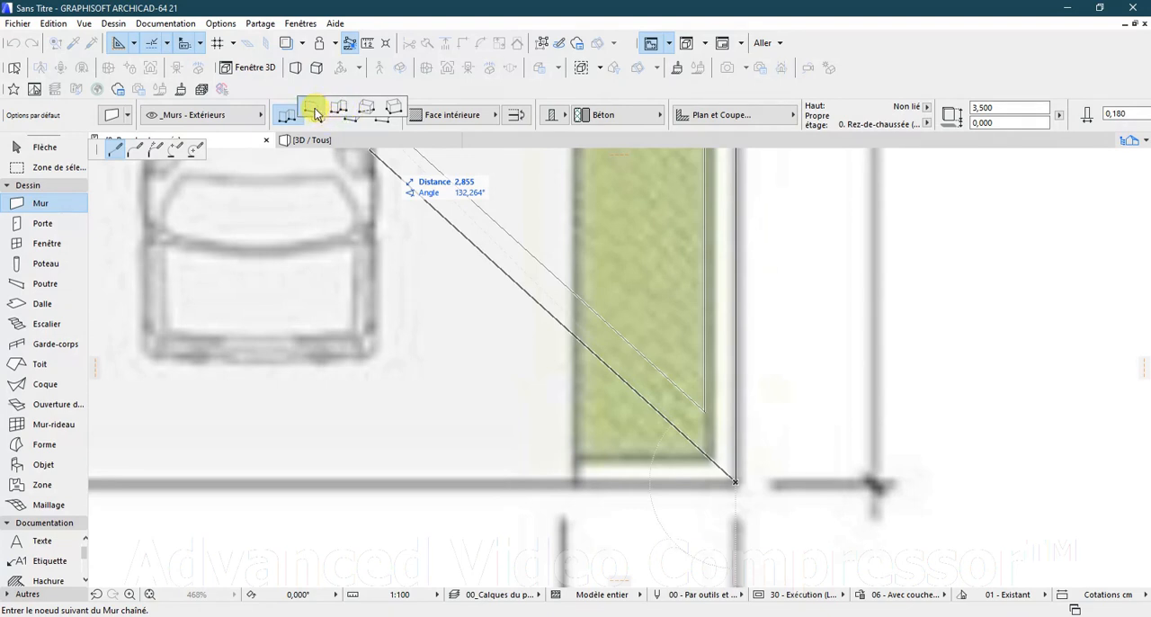
pyautogui.click(315, 112)
pyautogui.scroll(-3, 665, 242)
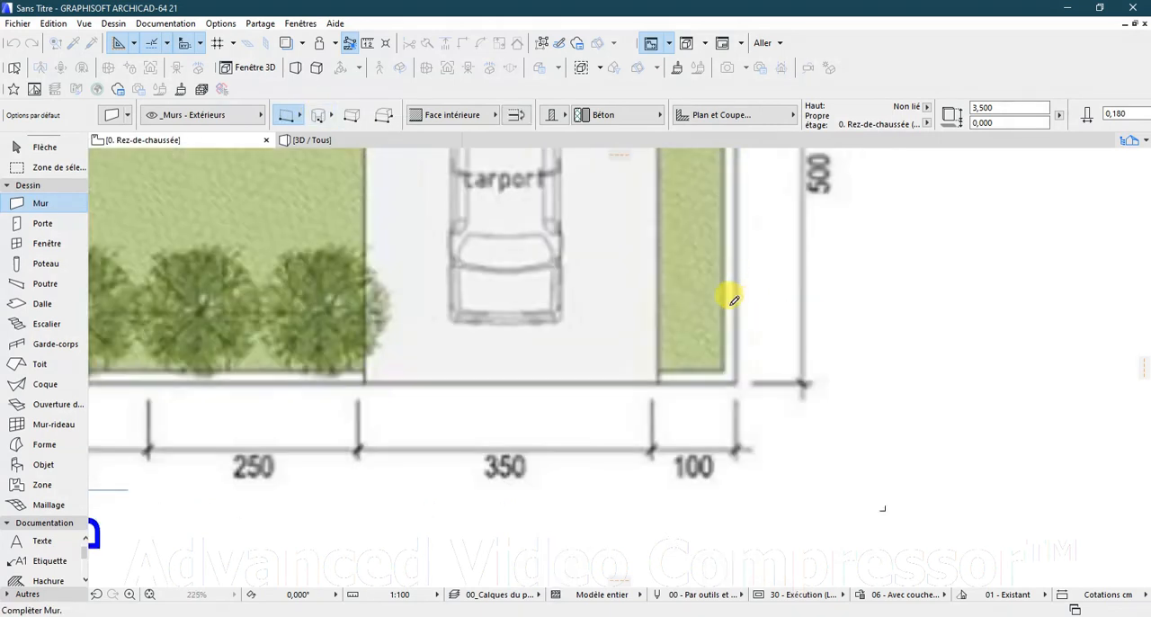
pyautogui.scroll(-5, 704, 360)
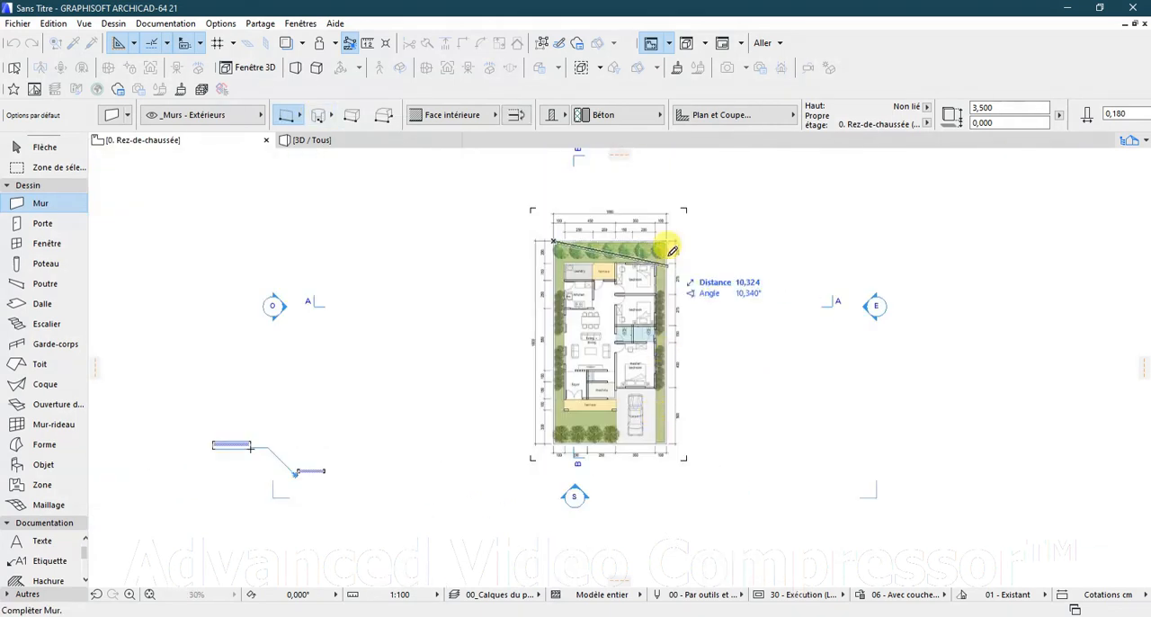
pyautogui.scroll(3, 668, 233)
pyautogui.scroll(3, 668, 233)
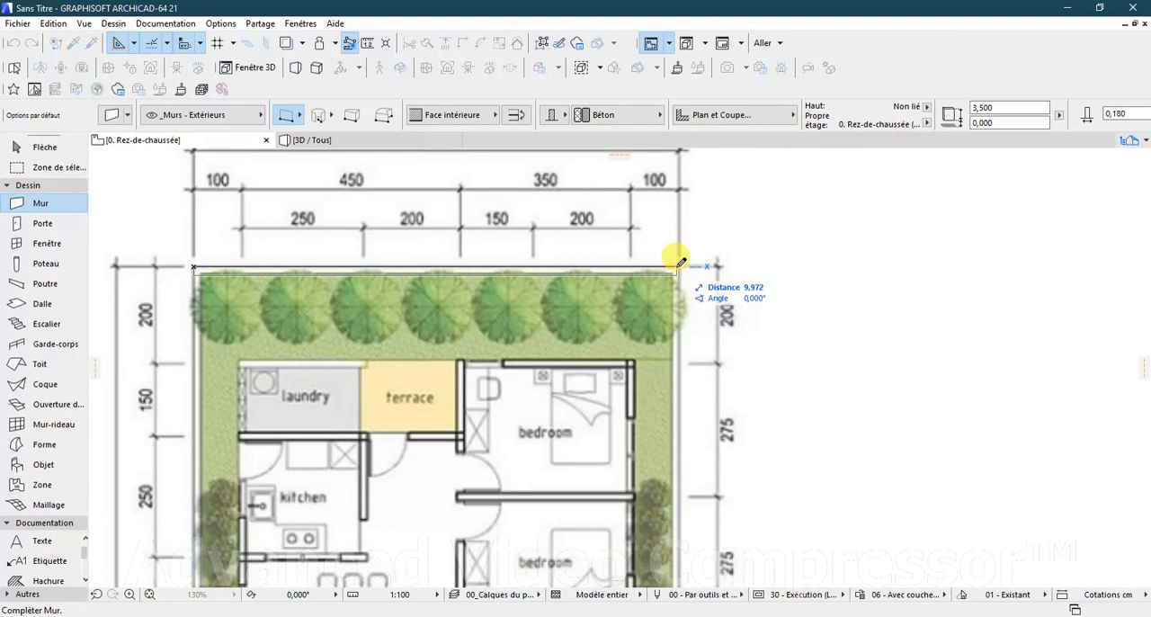
pyautogui.doubleClick(679, 267)
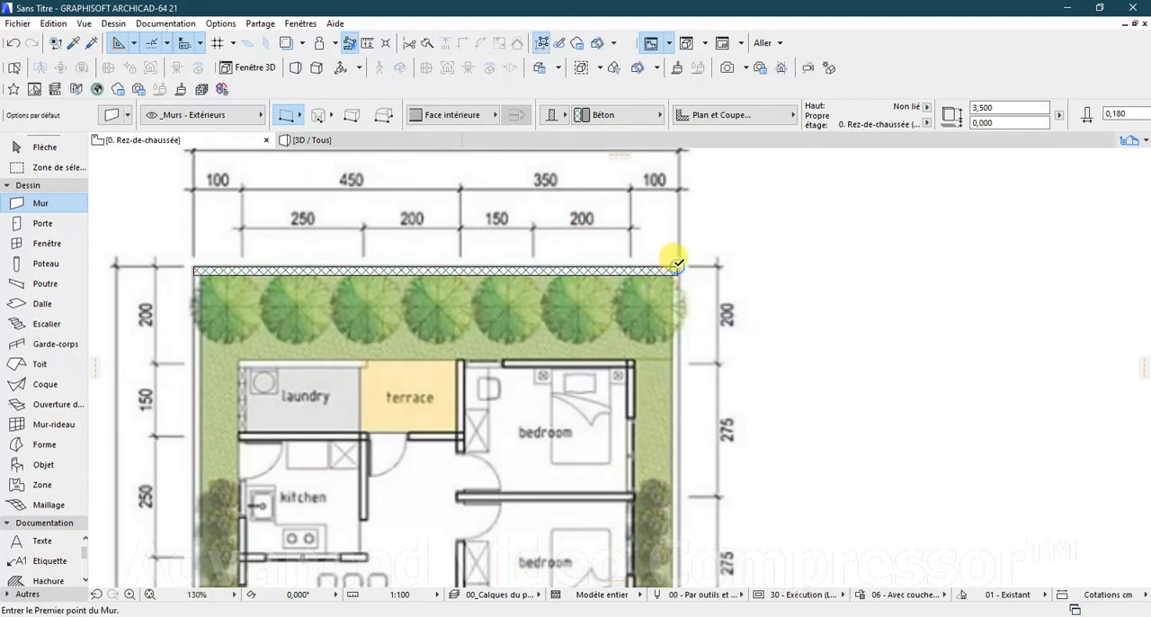
# Step: Switch to chained wall geometry and trace the plot's right, lower and left boundaries, about 18.04, 9.98 and 18.04 m long
pyautogui.click(296, 117)
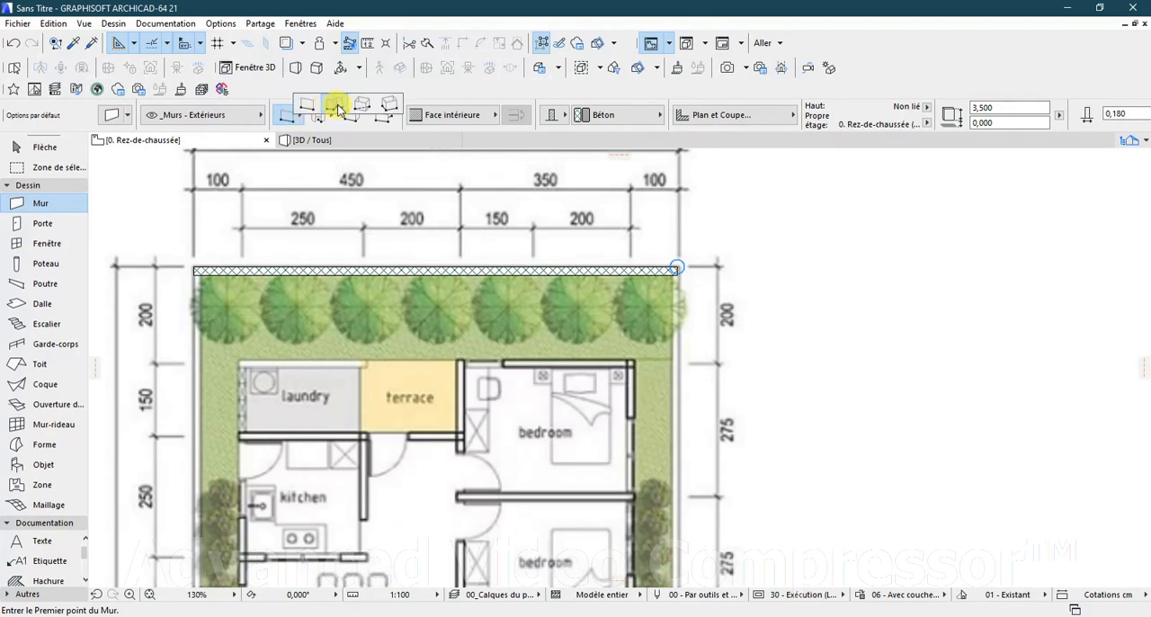
pyautogui.click(336, 109)
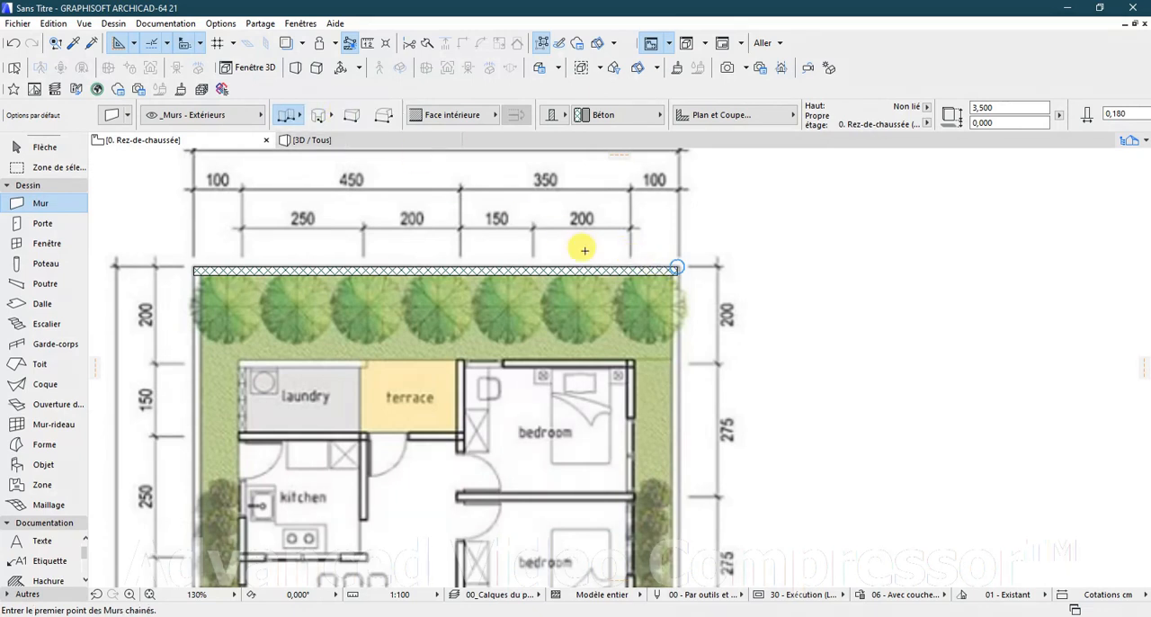
pyautogui.click(674, 264)
pyautogui.scroll(-4, 675, 251)
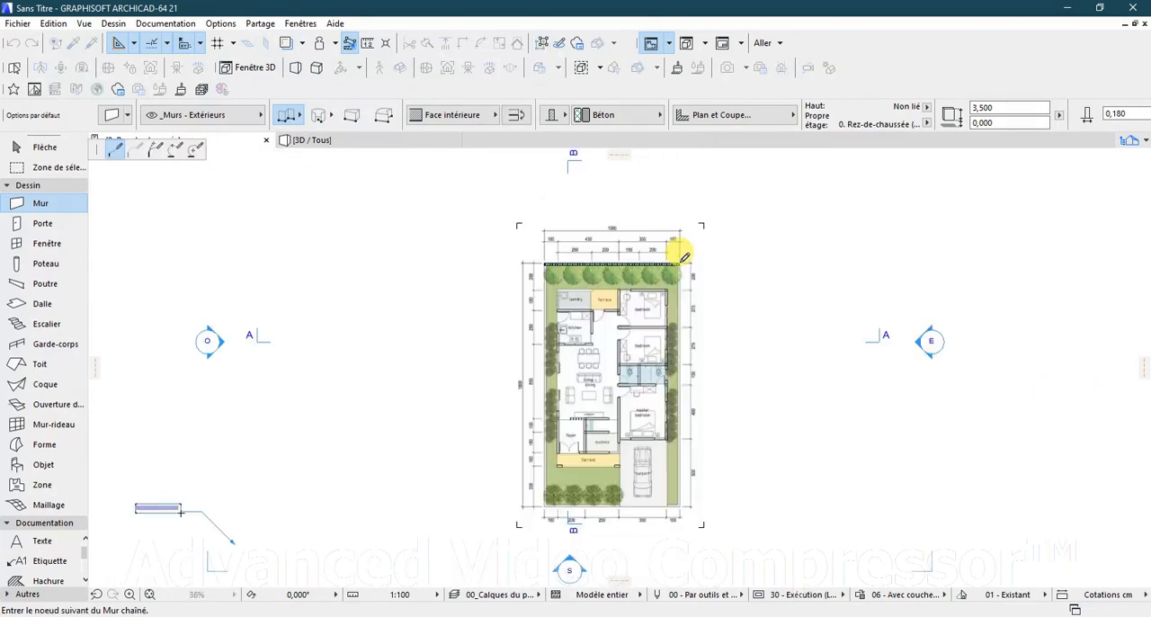
pyautogui.scroll(3, 681, 511)
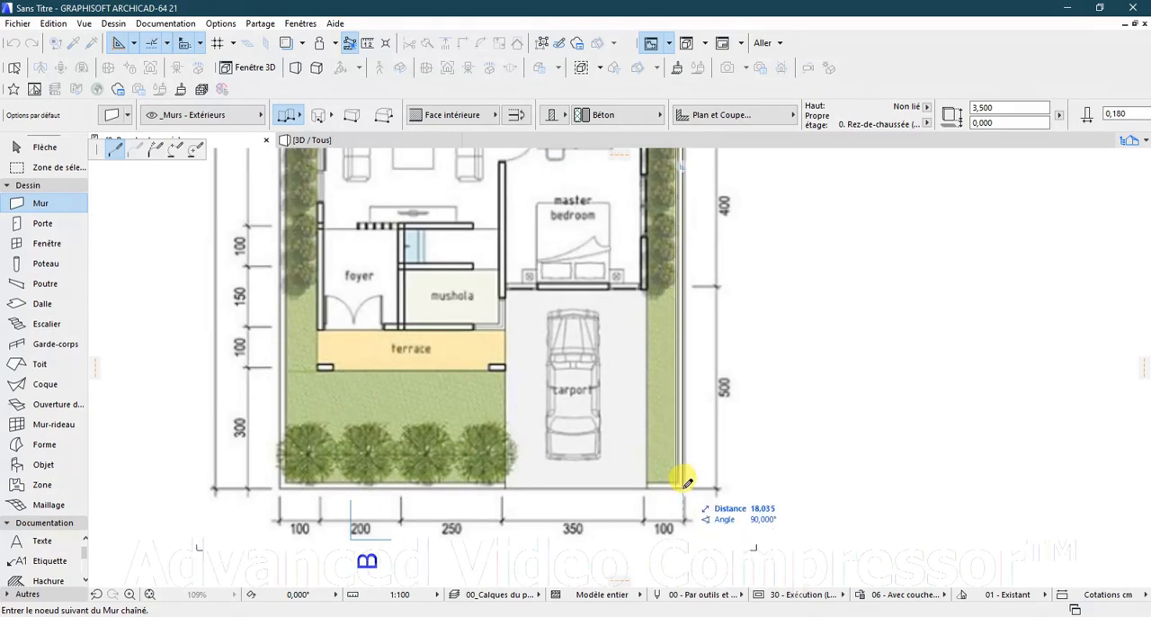
pyautogui.click(682, 487)
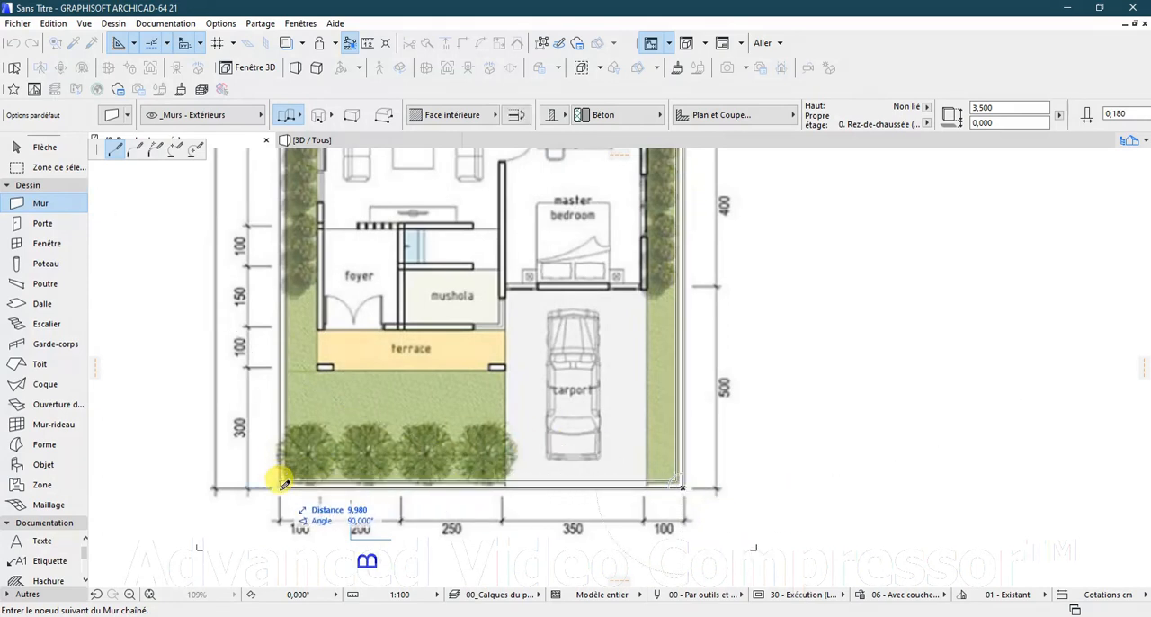
pyautogui.scroll(-6, 297, 450)
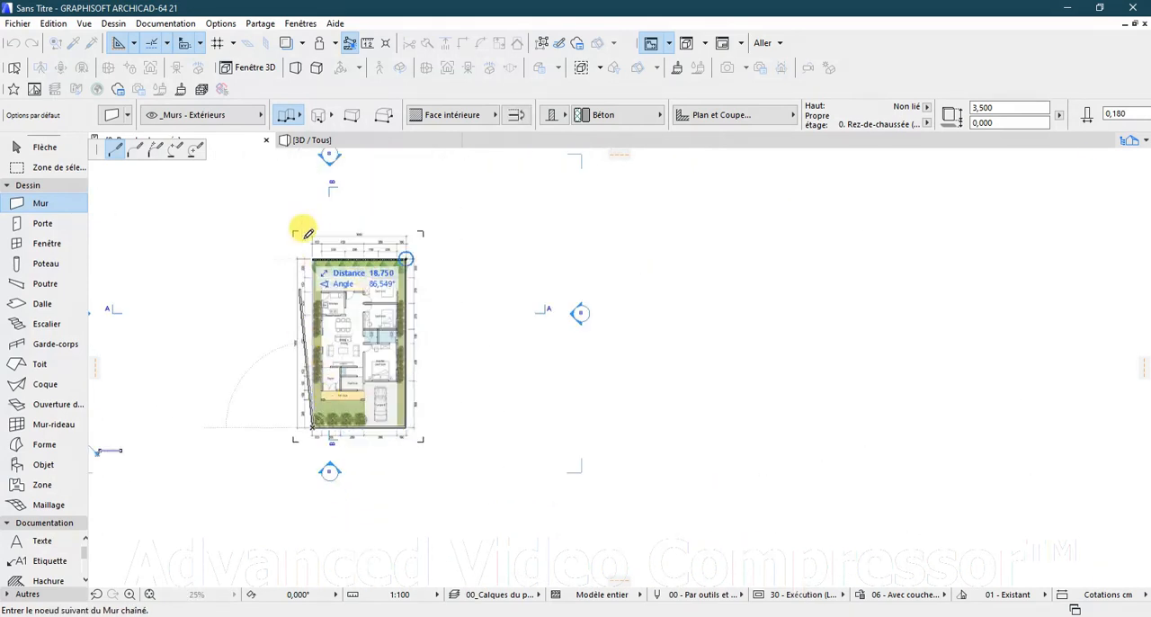
pyautogui.scroll(9, 317, 246)
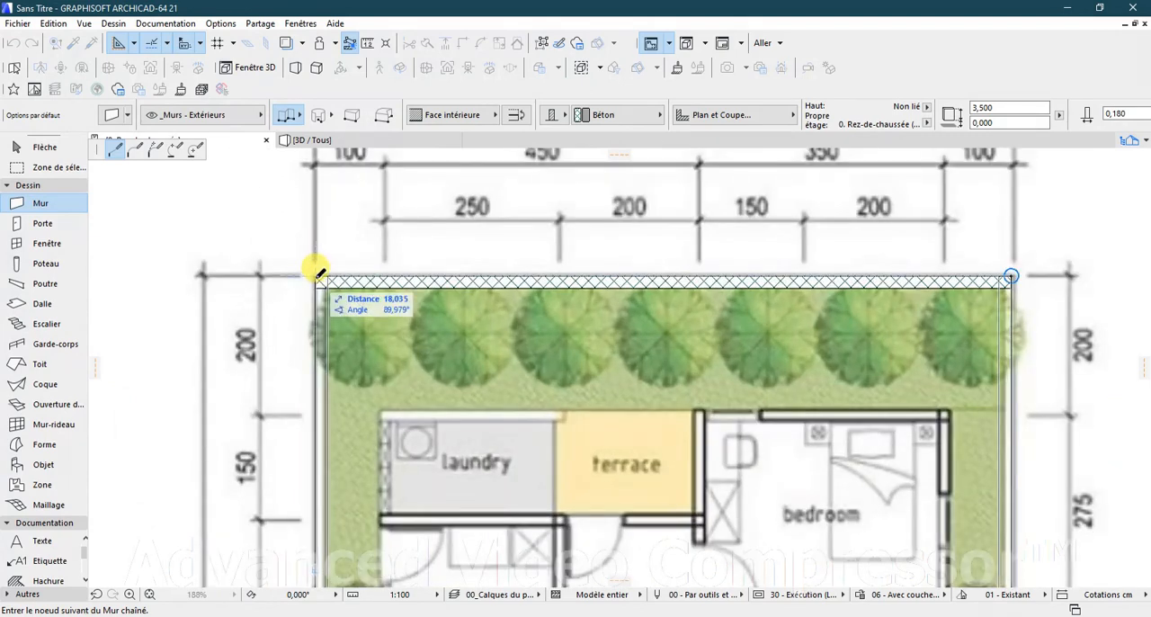
pyautogui.click(316, 275)
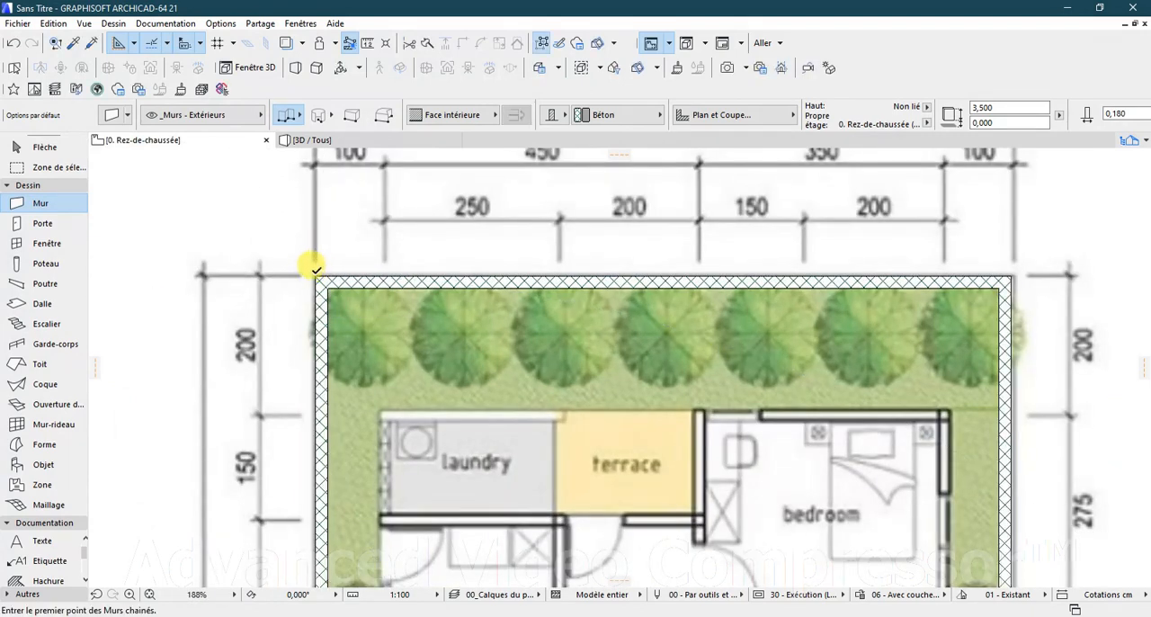
# Step: Start a chained exterior wall at the laundry's upper-left corner and run it to the upper bedroom's outer right corner
pyautogui.scroll(-5, 575, 185)
pyautogui.scroll(-3, 650, 519)
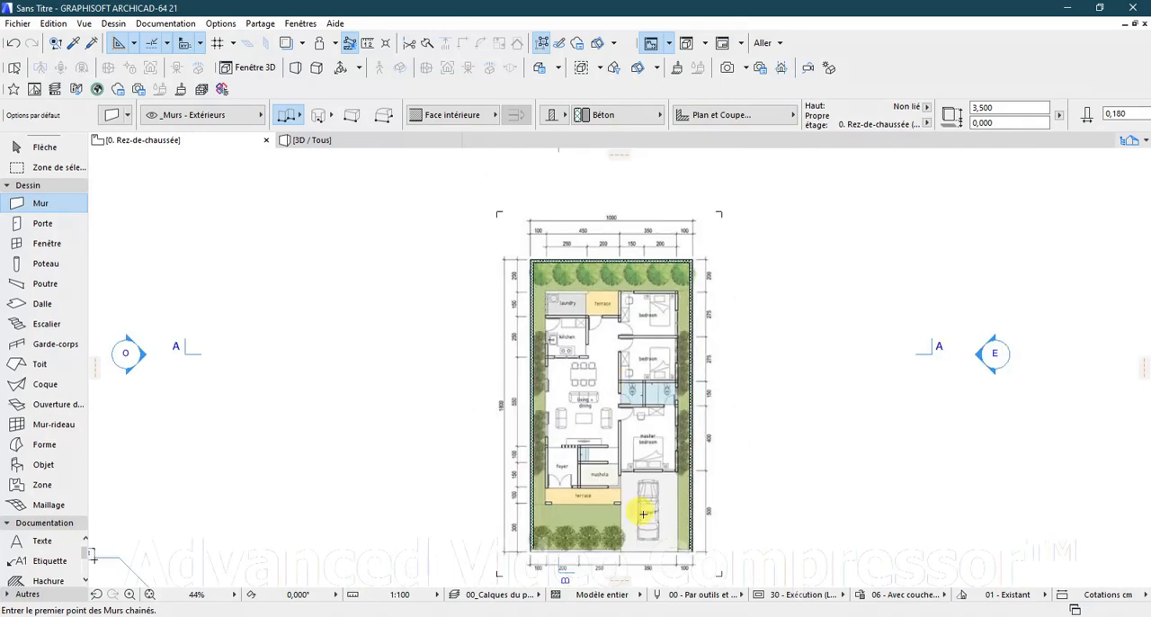
pyautogui.scroll(2, 660, 530)
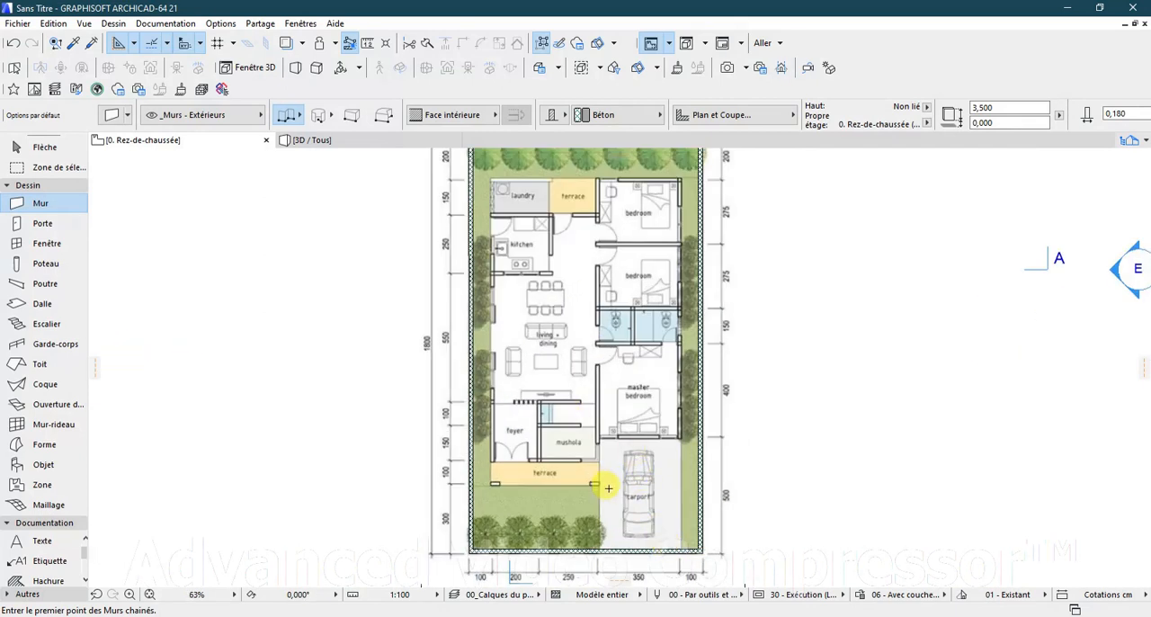
pyautogui.scroll(-1, 609, 486)
pyautogui.scroll(2, 637, 235)
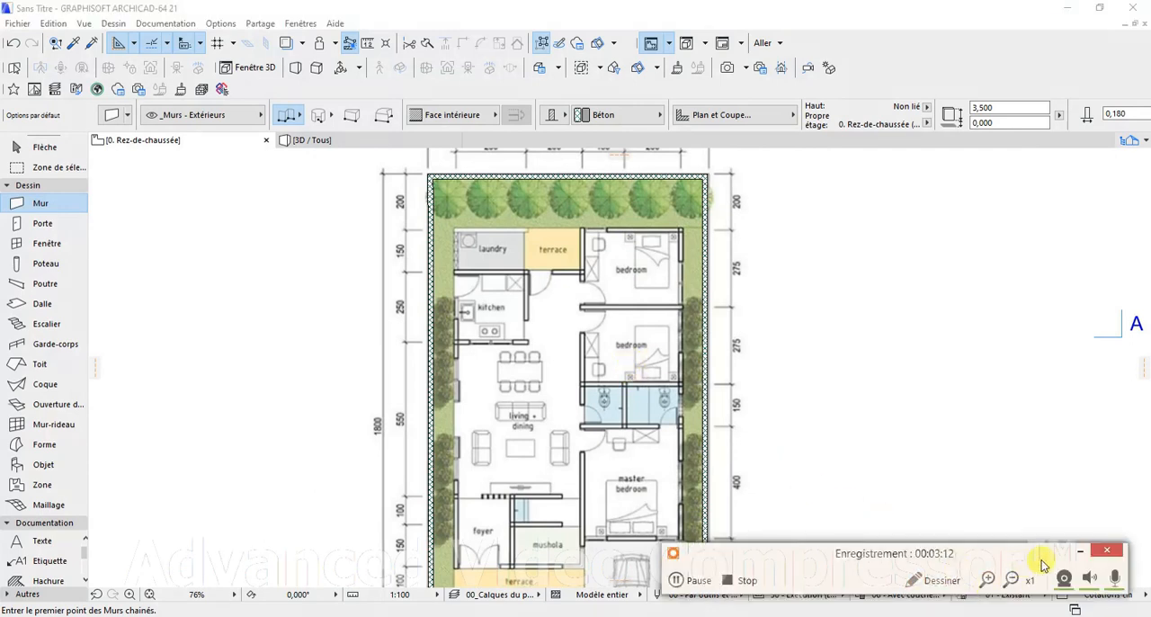
pyautogui.scroll(3, 509, 248)
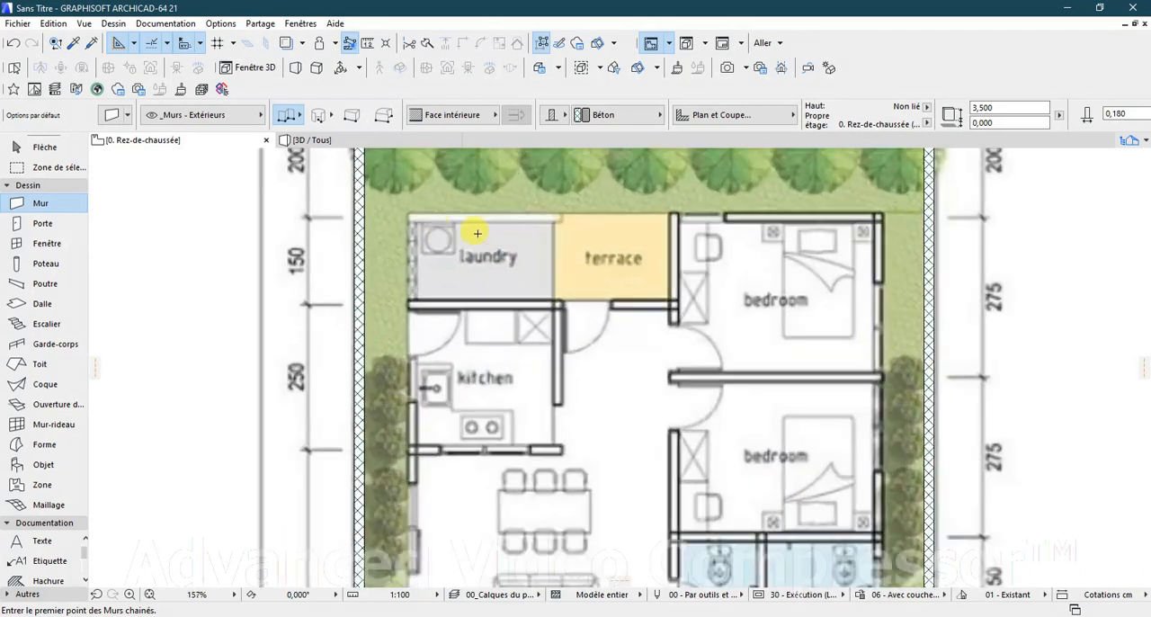
pyautogui.click(406, 216)
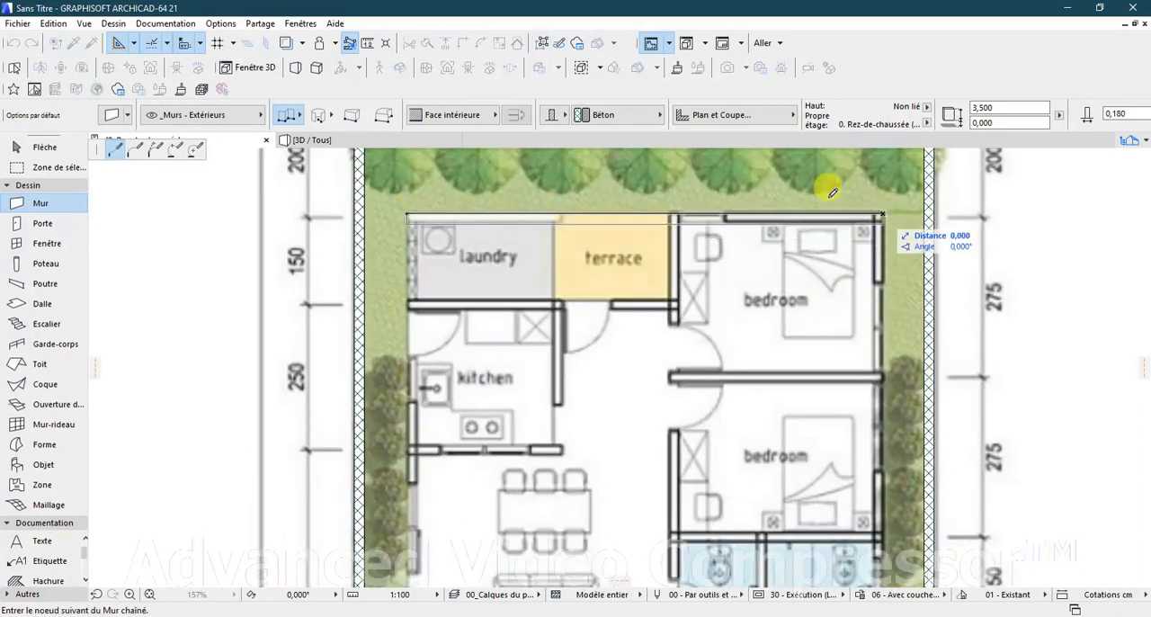
# Step: Continue the chained wall down the bedrooms' outer side, across the master bedroom's lower edge and down to the front terrace's corner beside the carport
pyautogui.scroll(-2, 739, 199)
pyautogui.scroll(-3, 739, 199)
pyautogui.scroll(3, 781, 475)
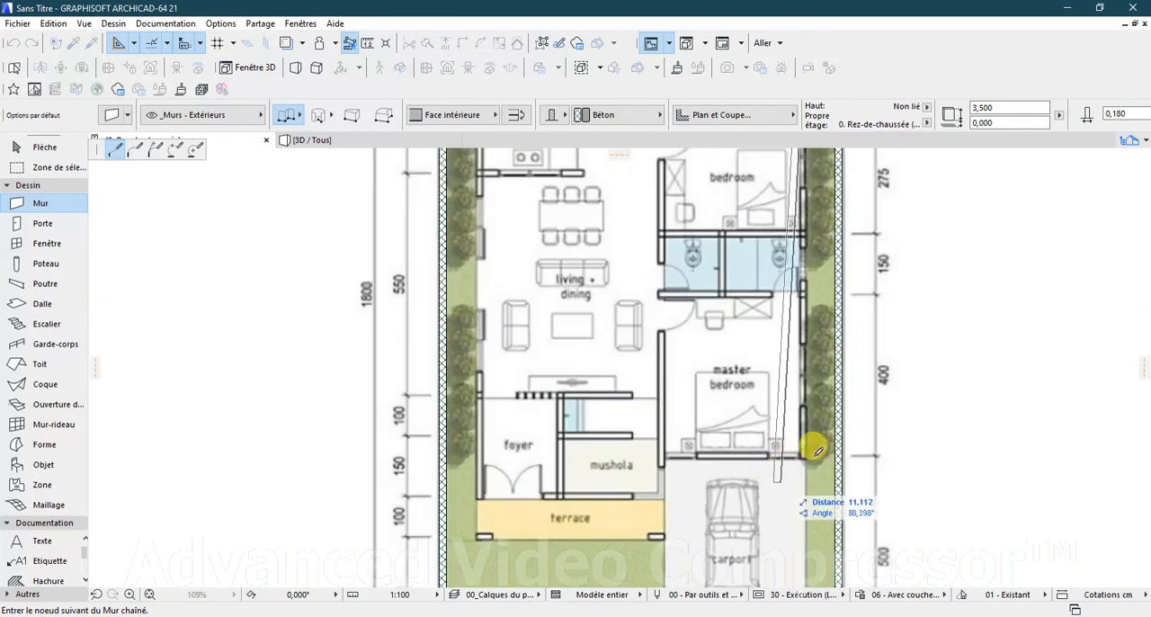
pyautogui.click(809, 454)
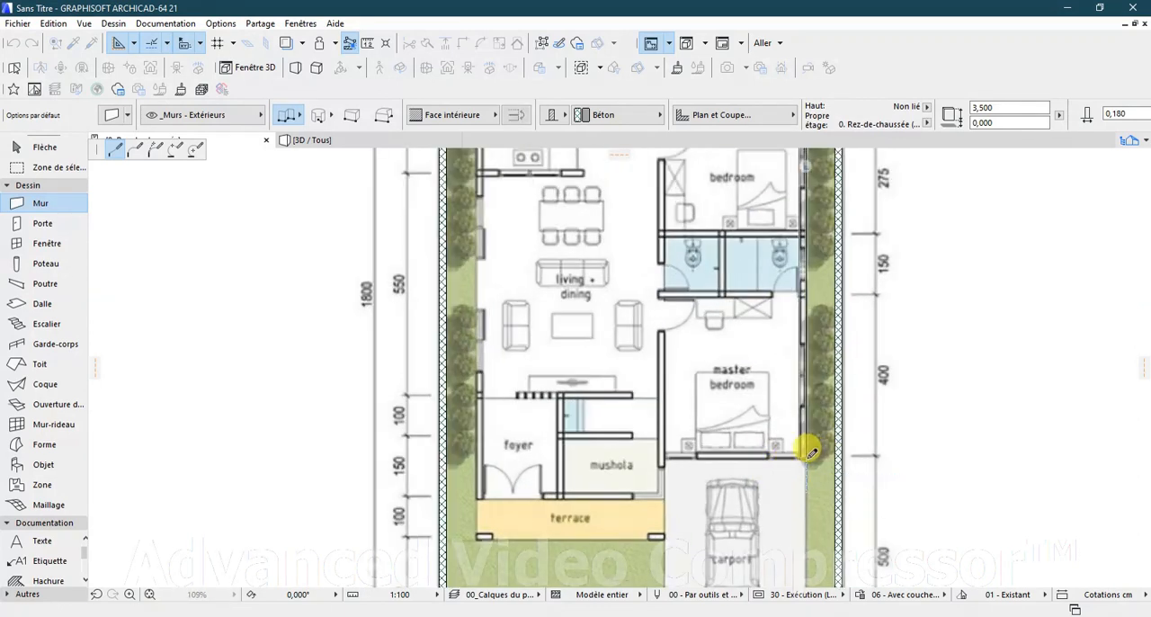
pyautogui.click(663, 455)
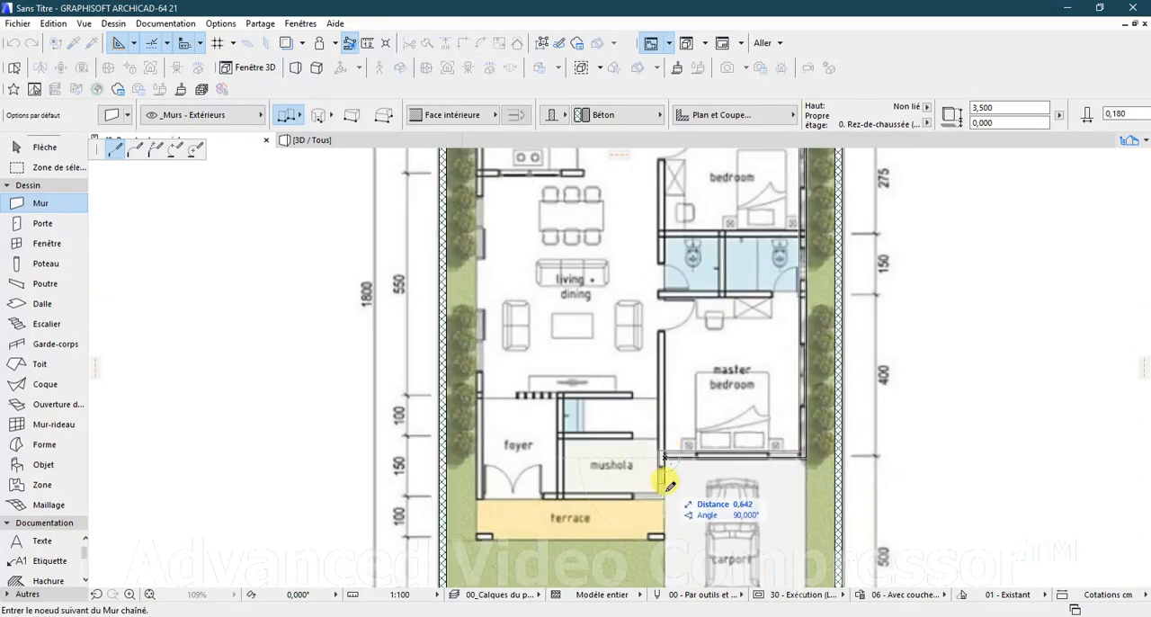
pyautogui.click(662, 536)
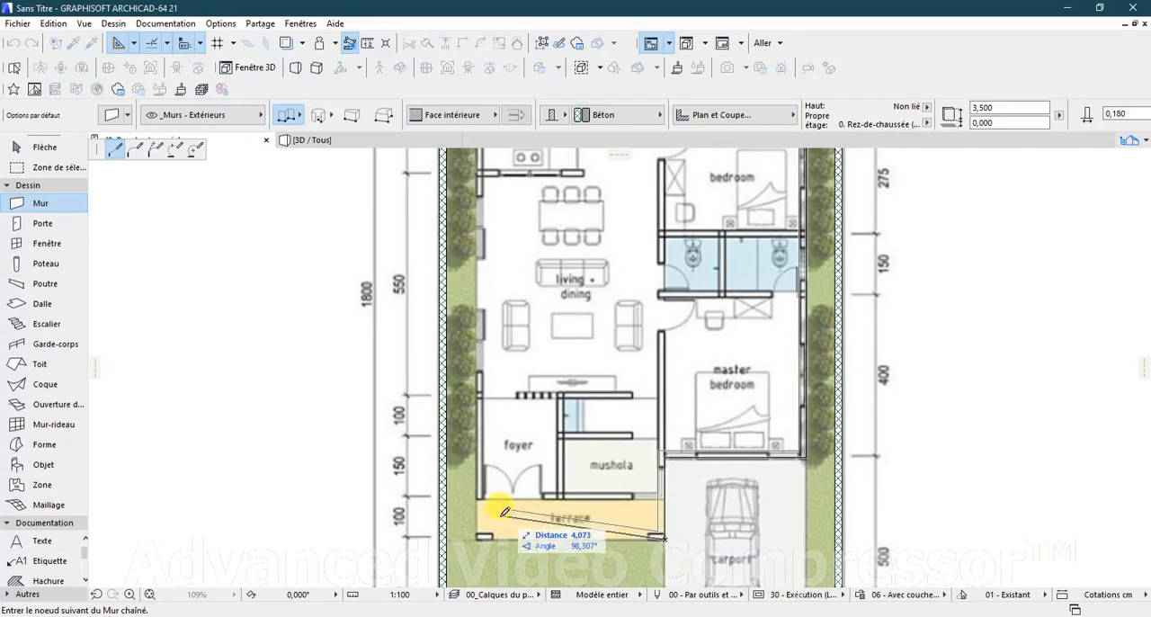
# Step: Close the exterior chain along the front terrace's lower edge and up about 13.09 m to the laundry's outer corner, ending the wall
pyautogui.click(477, 537)
pyautogui.scroll(-2, 540, 497)
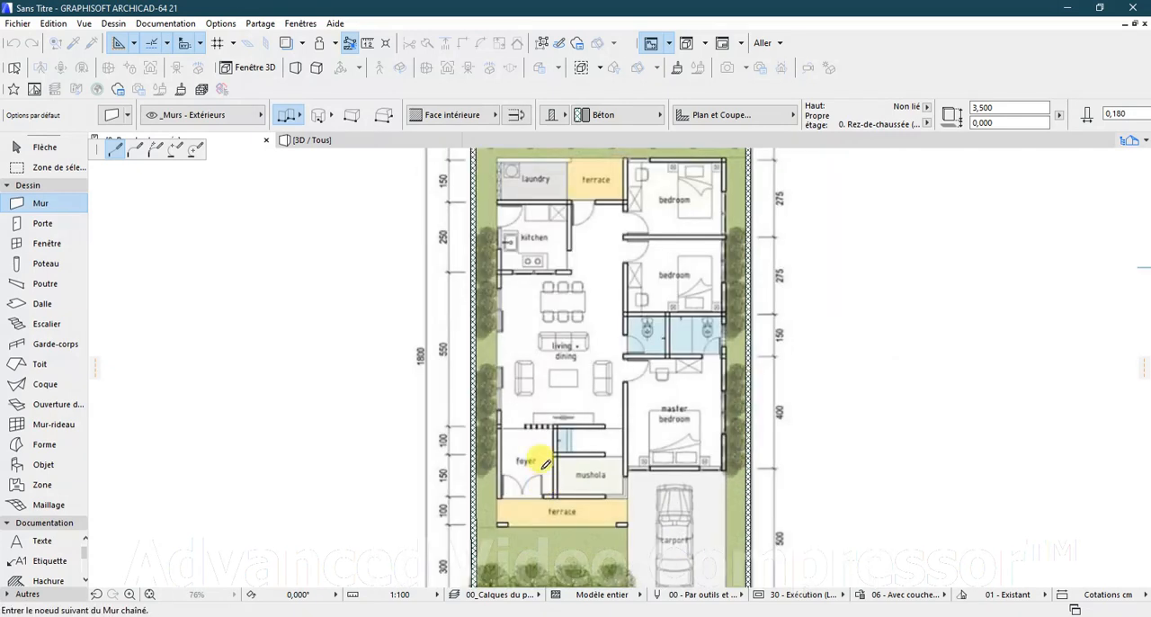
pyautogui.scroll(2, 501, 162)
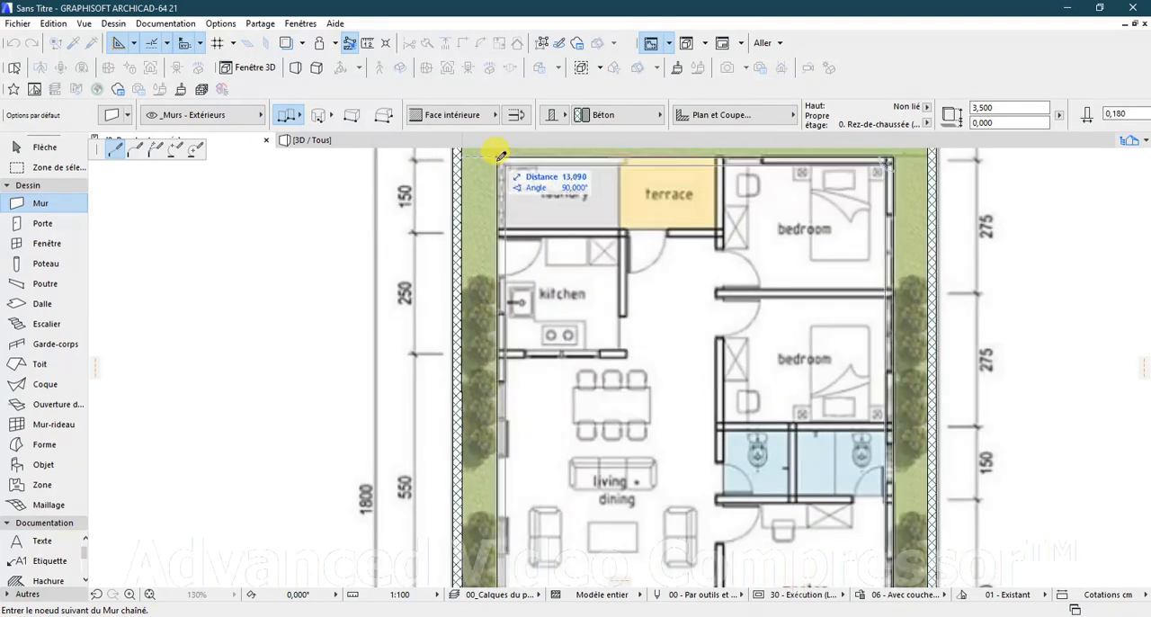
pyautogui.click(499, 157)
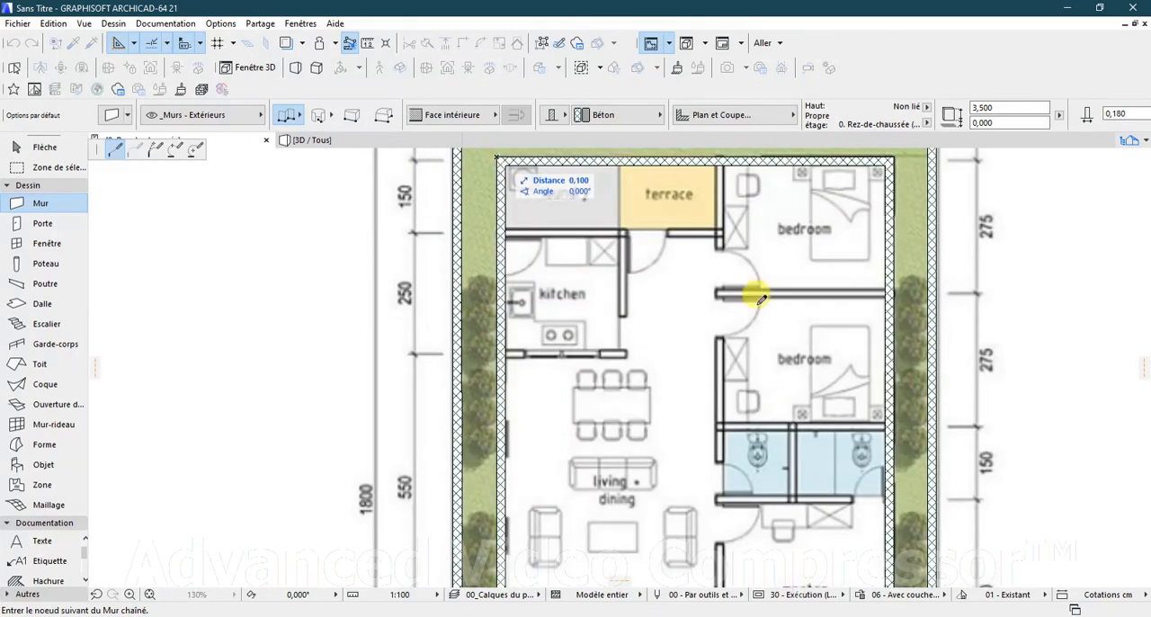
pyautogui.press('Escape')
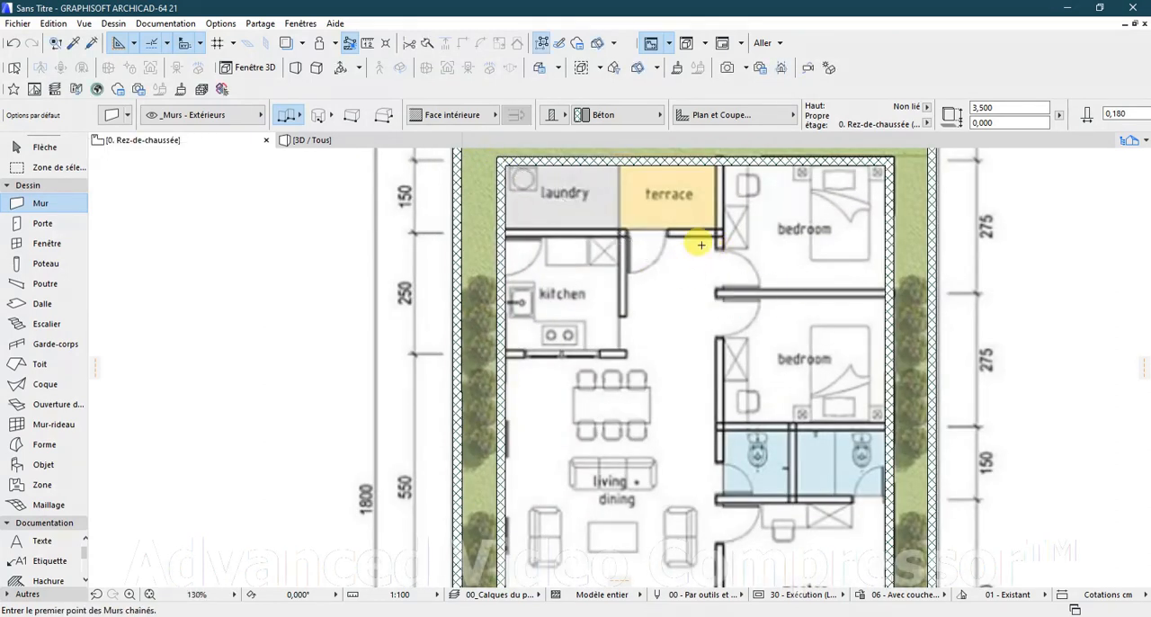
# Step: Draw the long wall separating the bedrooms from the terrace and living area, from the upper exterior wall down to the master bedroom's lower wall
pyautogui.scroll(-5, 699, 244)
pyautogui.scroll(10, 713, 196)
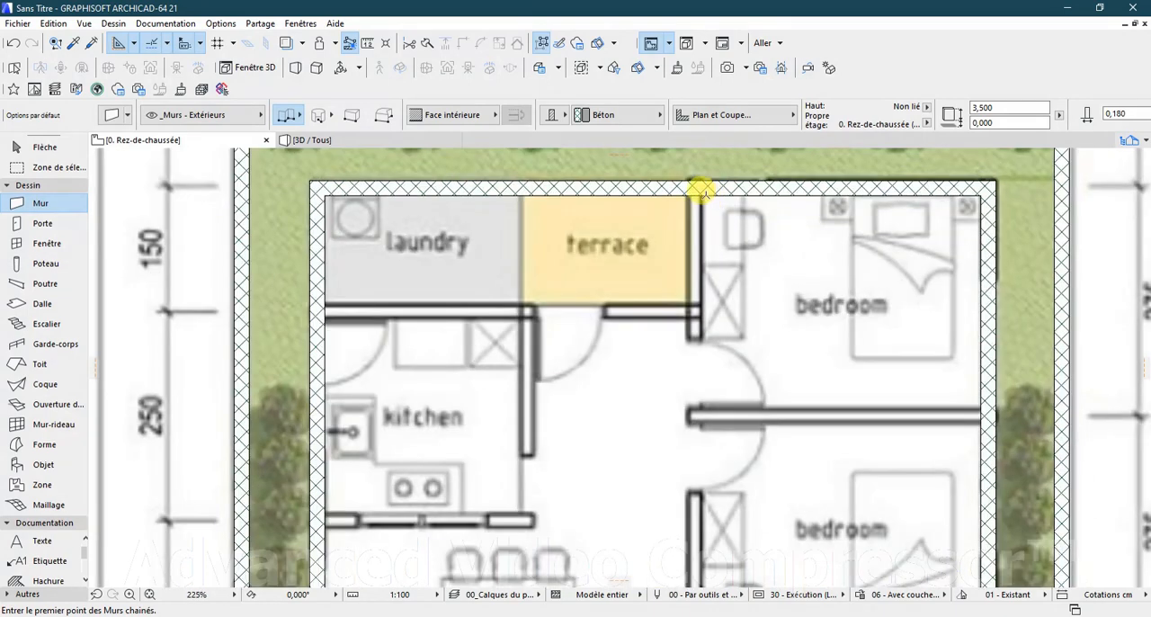
pyautogui.click(699, 191)
pyautogui.scroll(-10, 717, 212)
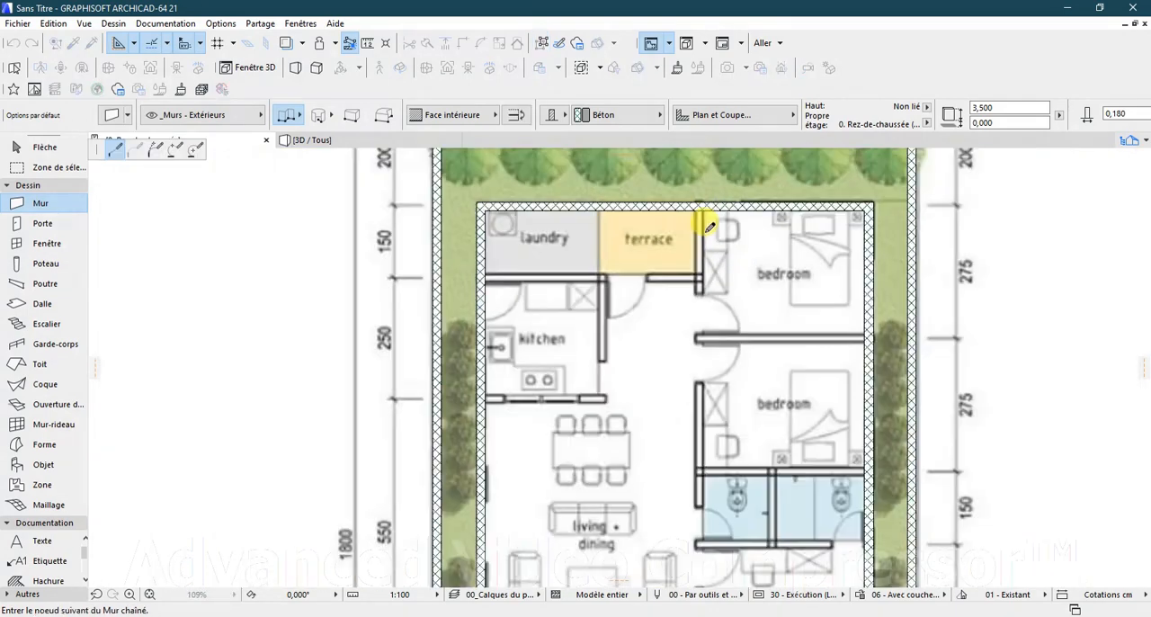
pyautogui.scroll(8, 701, 437)
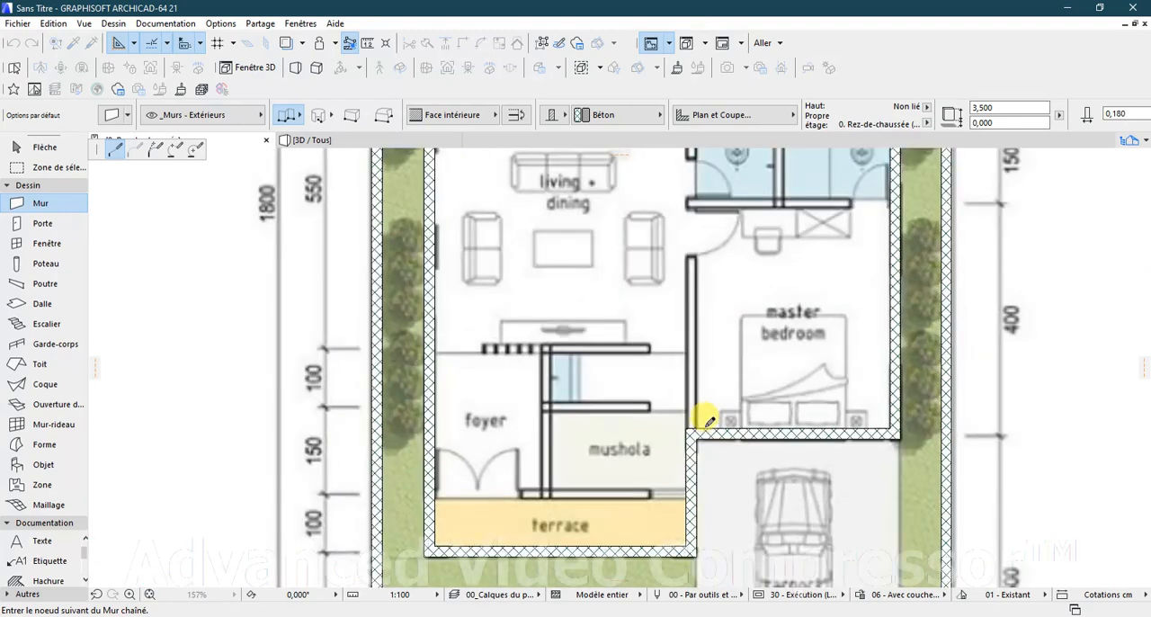
pyautogui.doubleClick(696, 423)
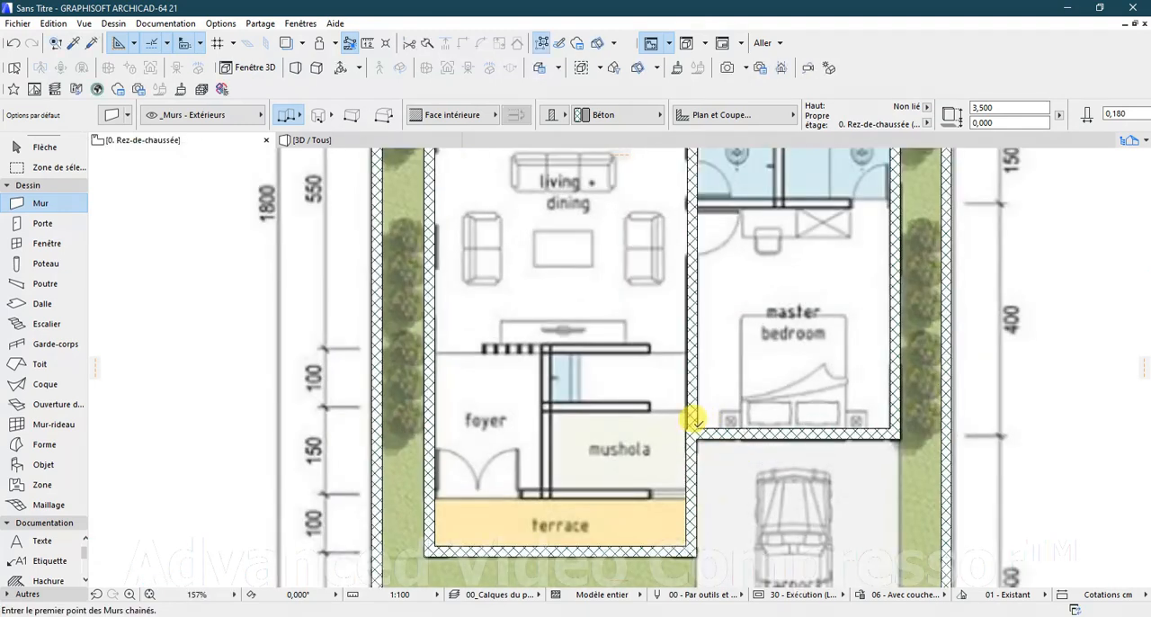
# Step: Draw a wall about 4.35 m long between the living area and the foyer, starting from the master bedroom's side wall
pyautogui.scroll(-3, 683, 465)
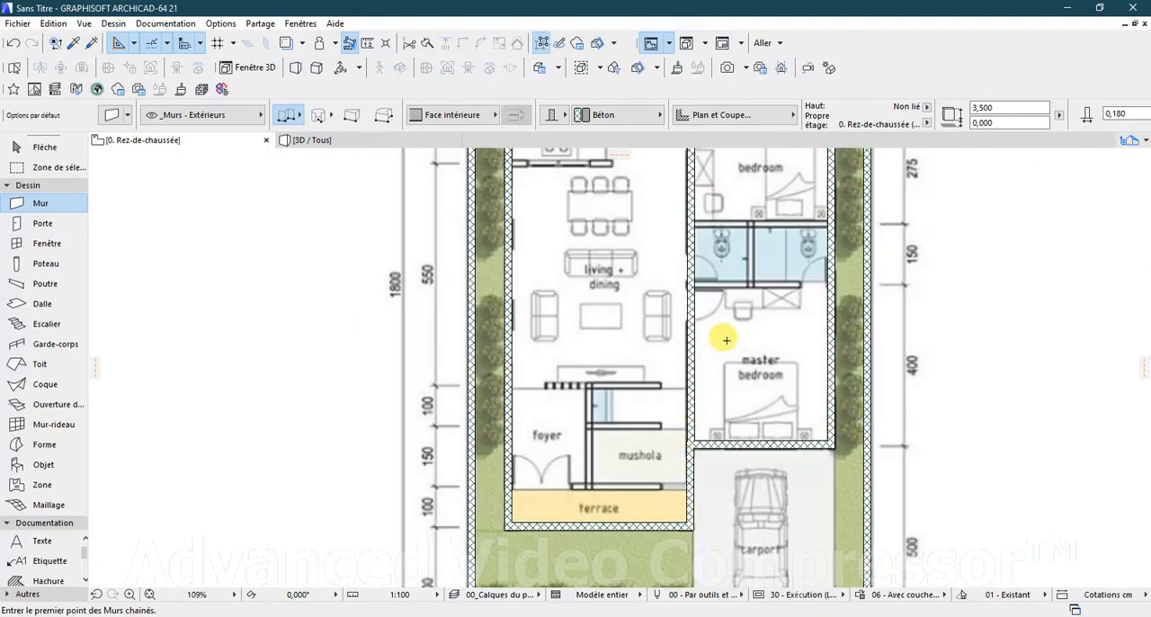
pyautogui.scroll(4, 681, 364)
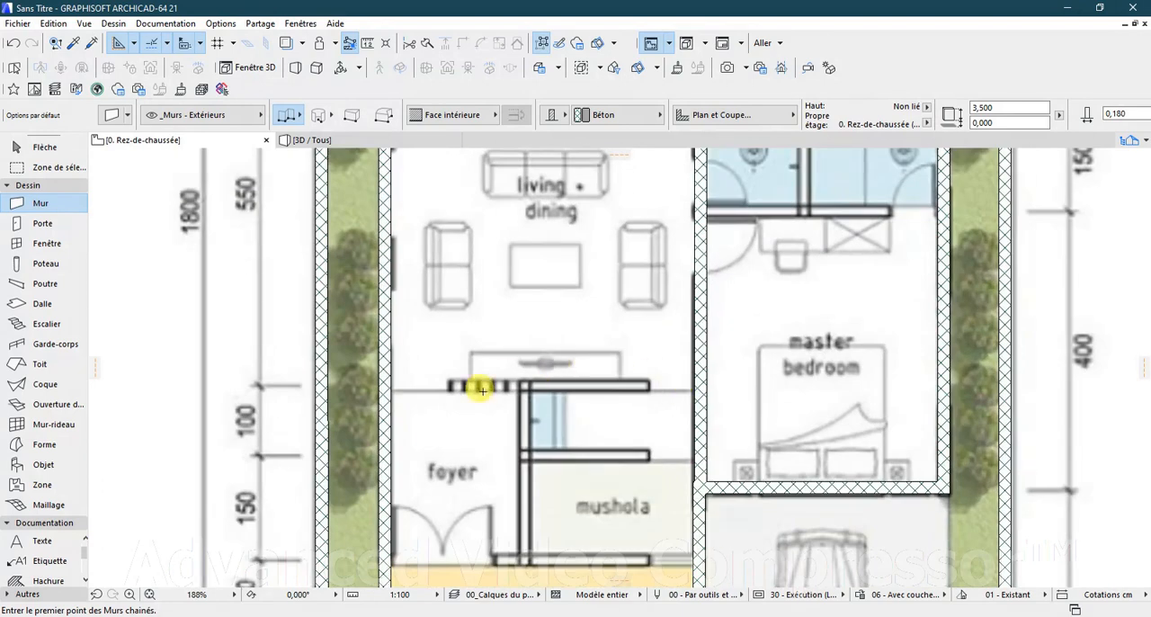
pyautogui.click(387, 391)
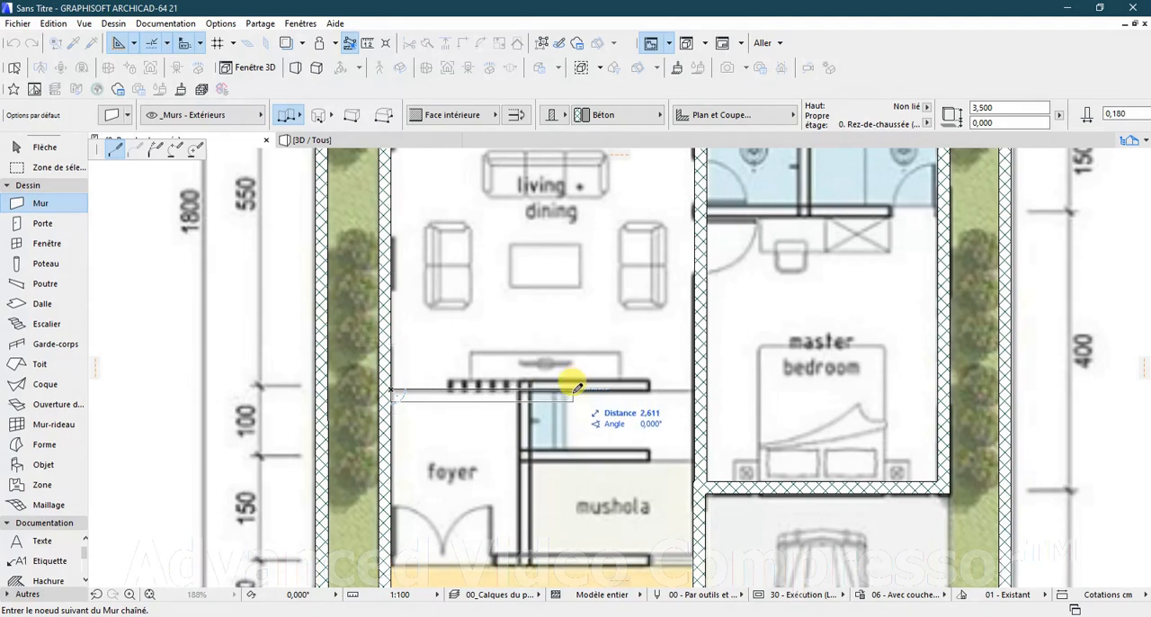
pyautogui.press('Escape')
pyautogui.click(689, 386)
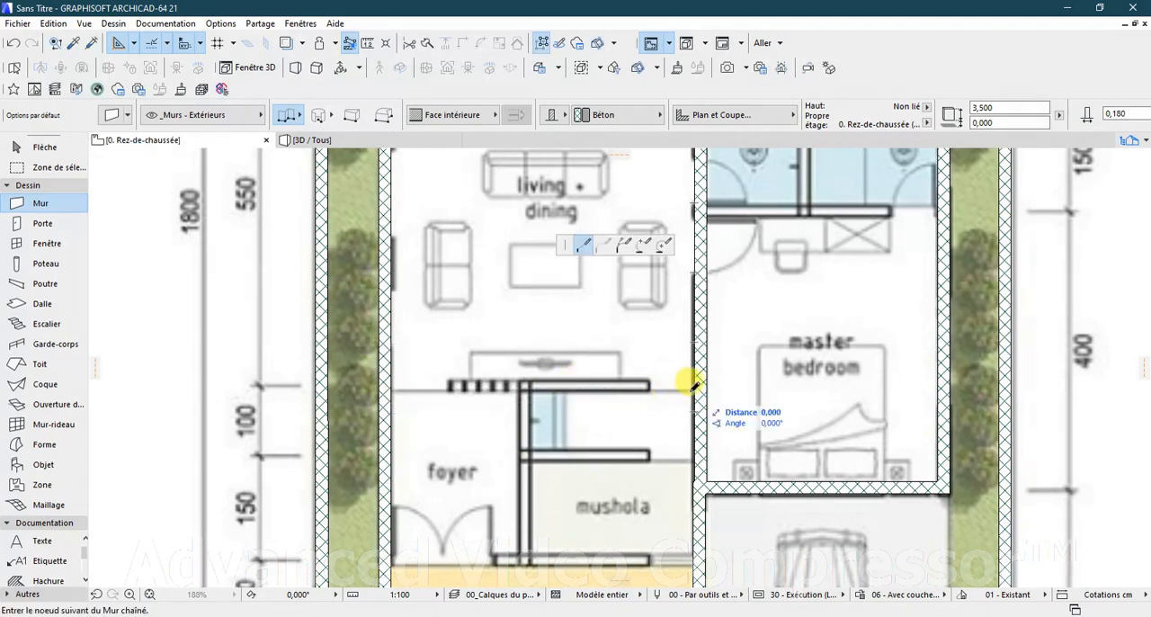
pyautogui.doubleClick(387, 386)
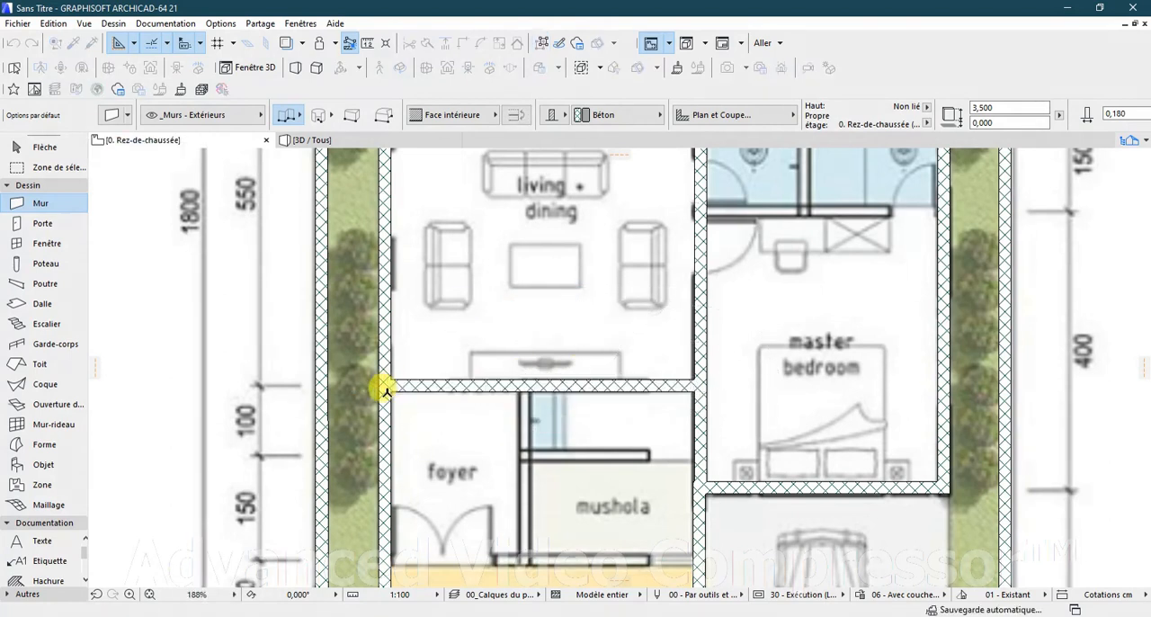
# Step: Draw the wall between the foyer and the mushola, and the wall separating both rooms from the front terrace
pyautogui.click(530, 388)
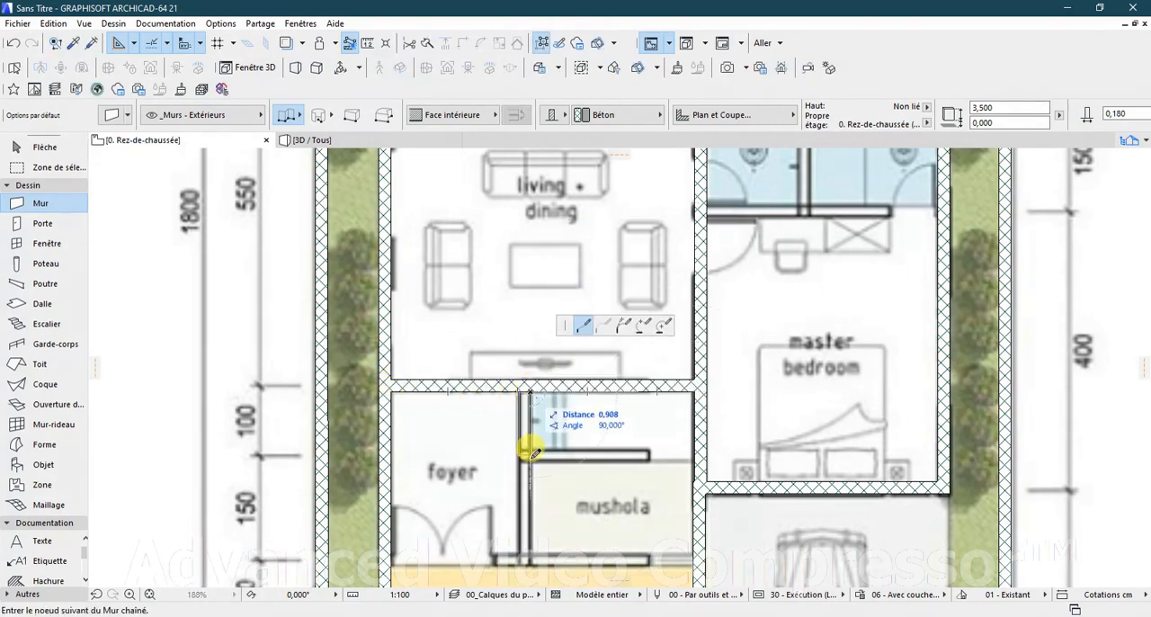
pyautogui.doubleClick(532, 560)
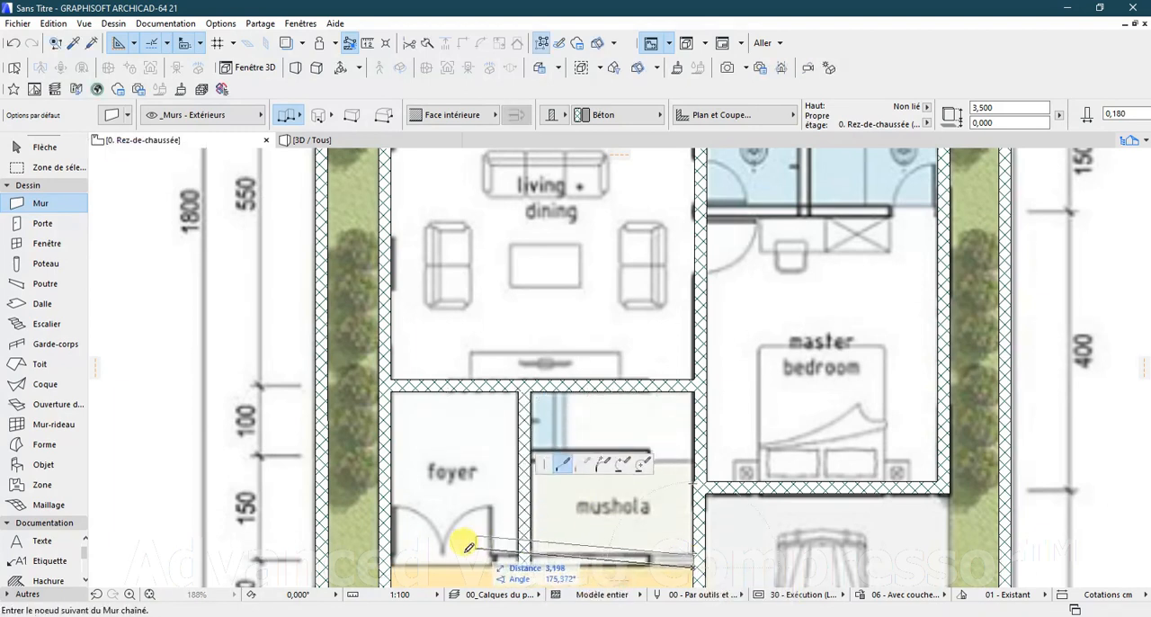
pyautogui.click(394, 560)
pyautogui.doubleClick(692, 562)
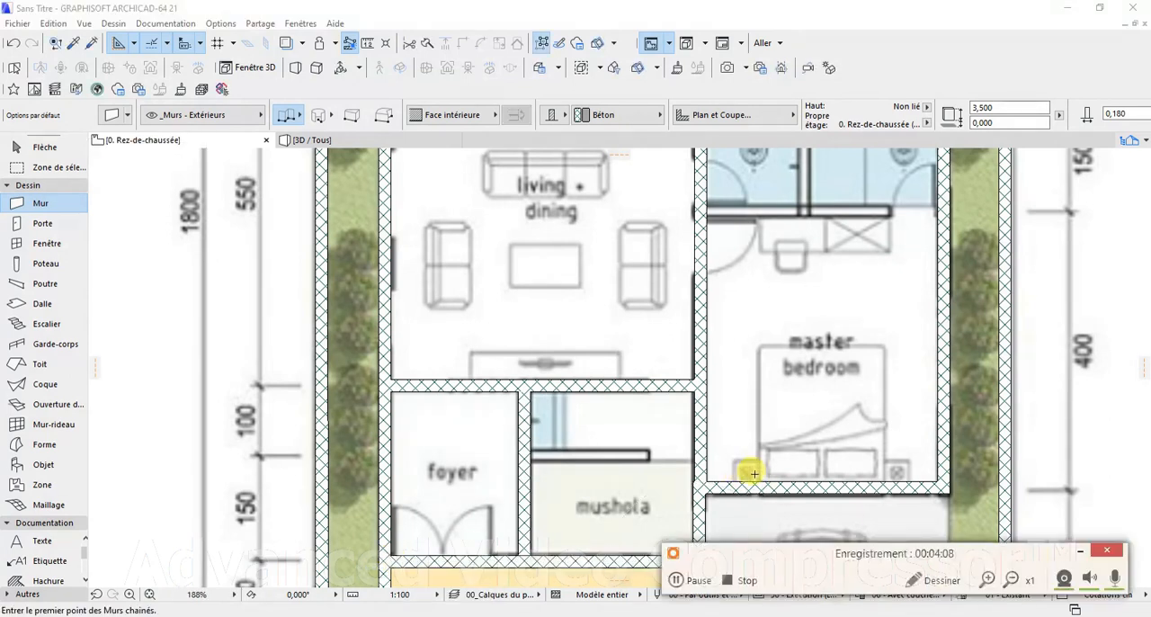
# Step: Draw the wall between the middle bedroom and the two bathrooms, from the exterior wall to the living area's long wall
pyautogui.scroll(-2, 788, 477)
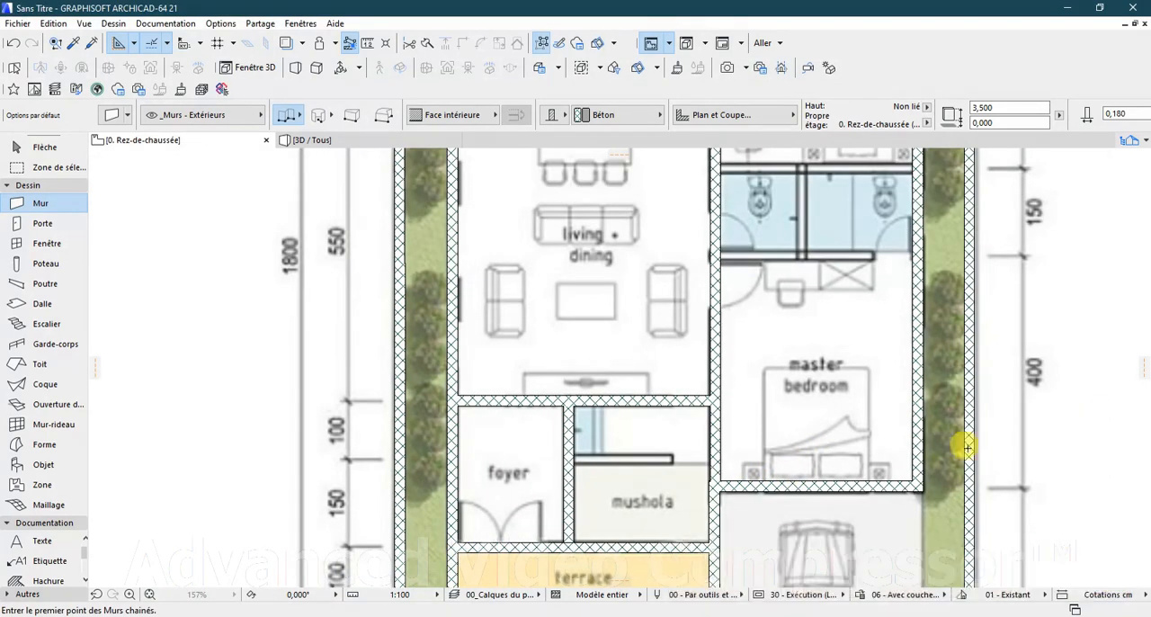
pyautogui.scroll(-3, 748, 277)
pyautogui.scroll(6, 818, 189)
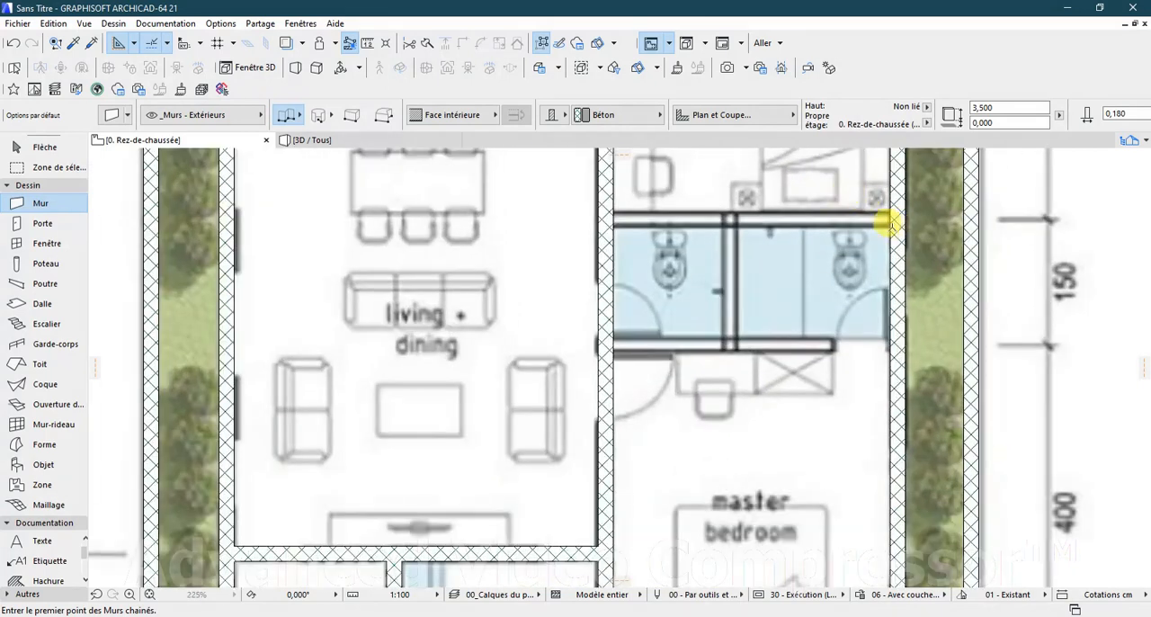
pyautogui.click(887, 223)
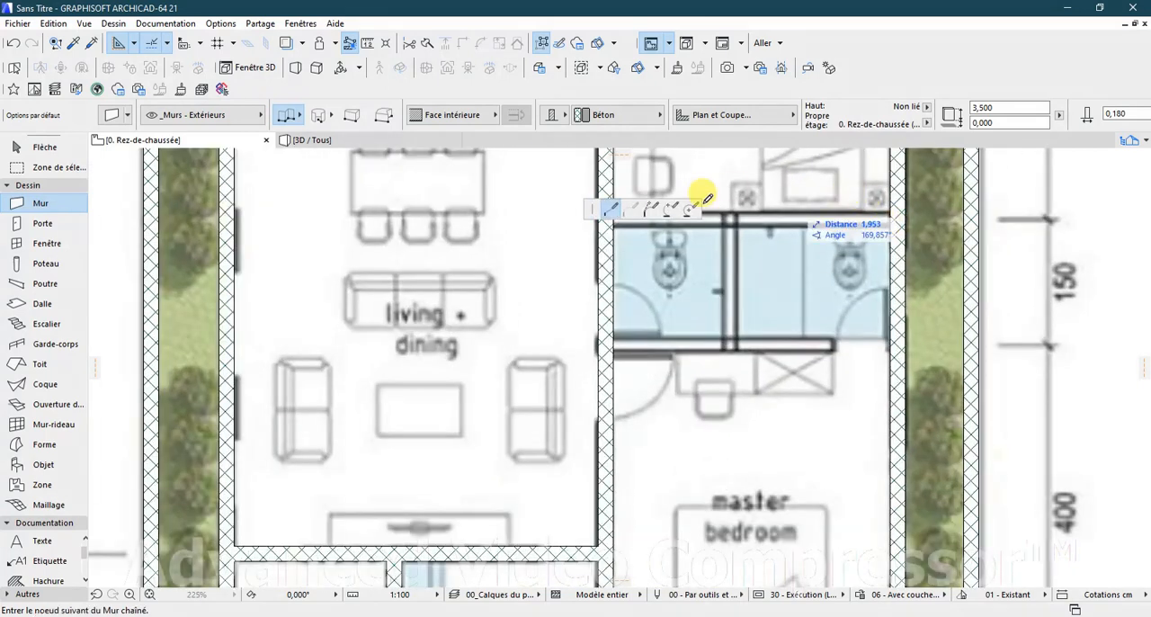
pyautogui.doubleClick(606, 219)
# Step: Draw the dividing wall between the two bathrooms and a wall about 3.21 m long between the bathrooms and the master bedroom
pyautogui.click(735, 225)
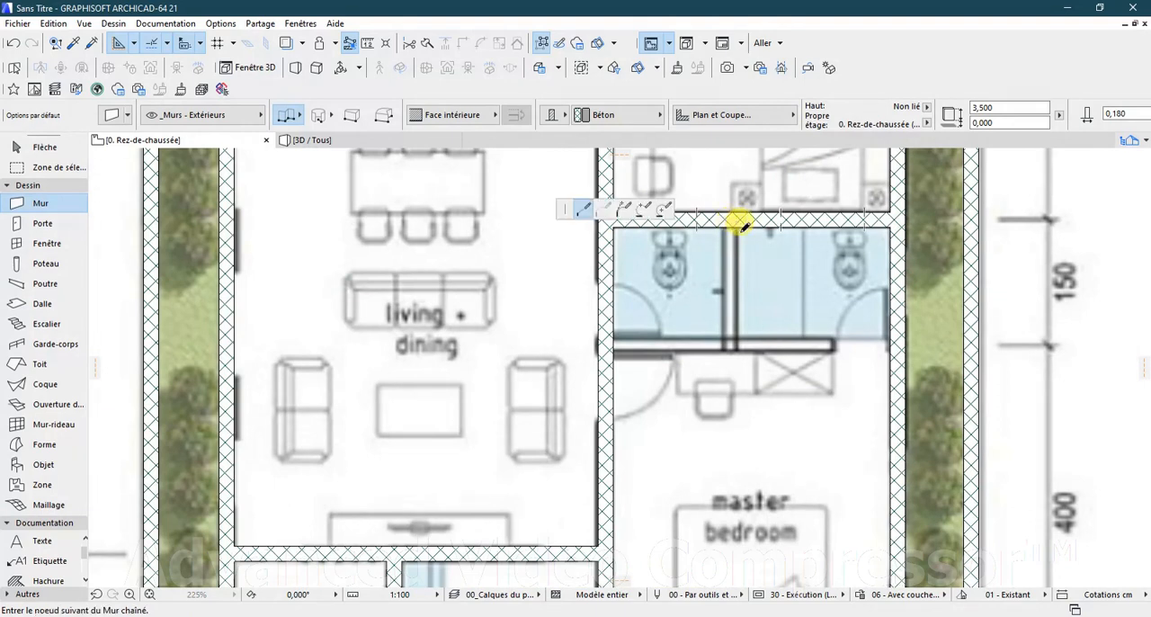
pyautogui.doubleClick(735, 340)
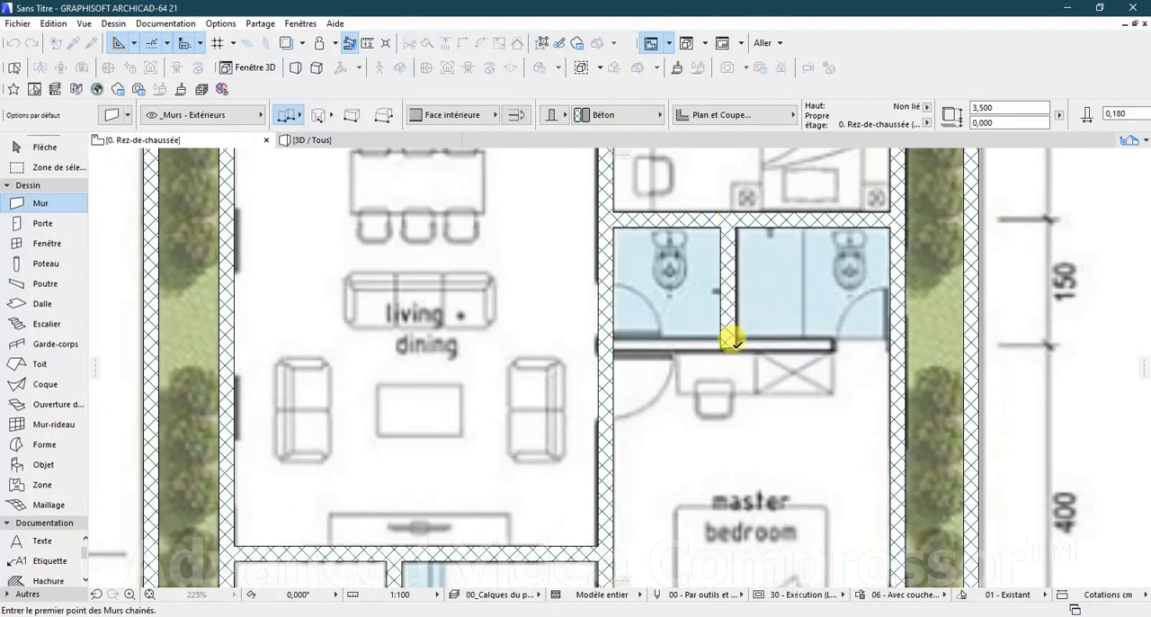
pyautogui.click(890, 346)
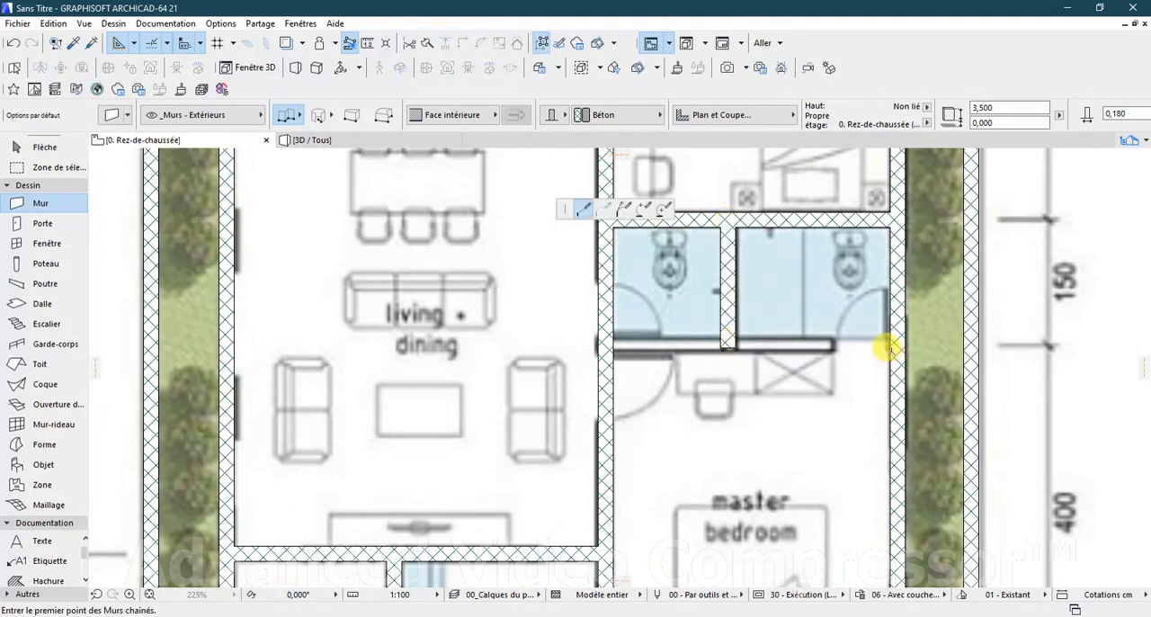
pyautogui.doubleClick(614, 344)
# Step: Draw the wall between the two upper bedrooms, from the exterior wall to the living area's long wall
pyautogui.scroll(-5, 672, 352)
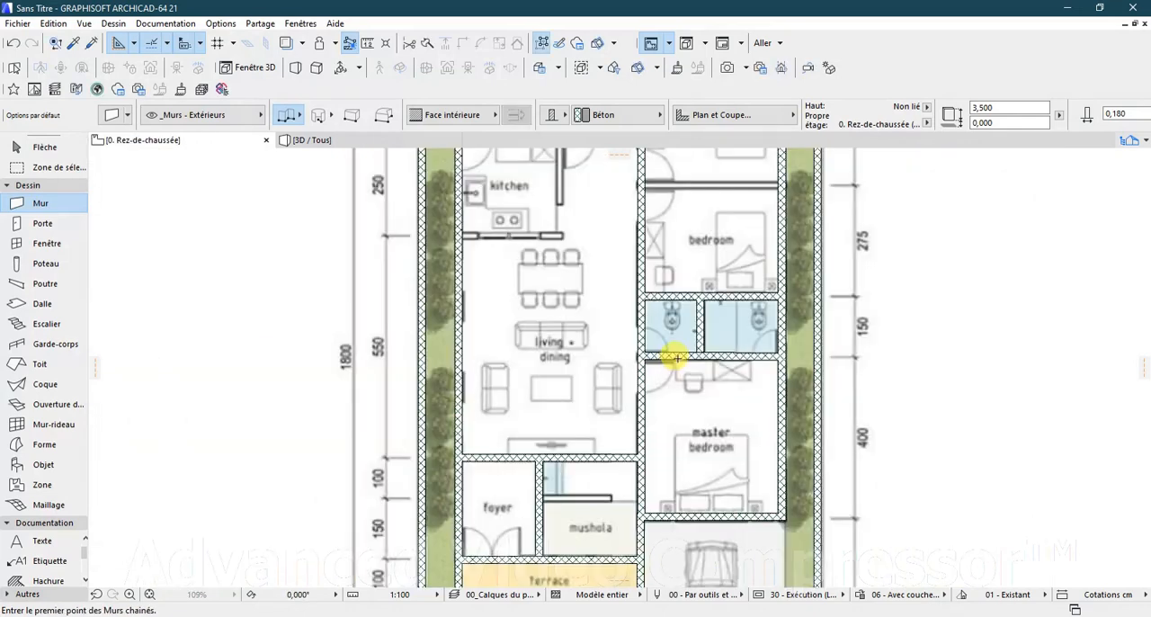
pyautogui.scroll(4, 709, 371)
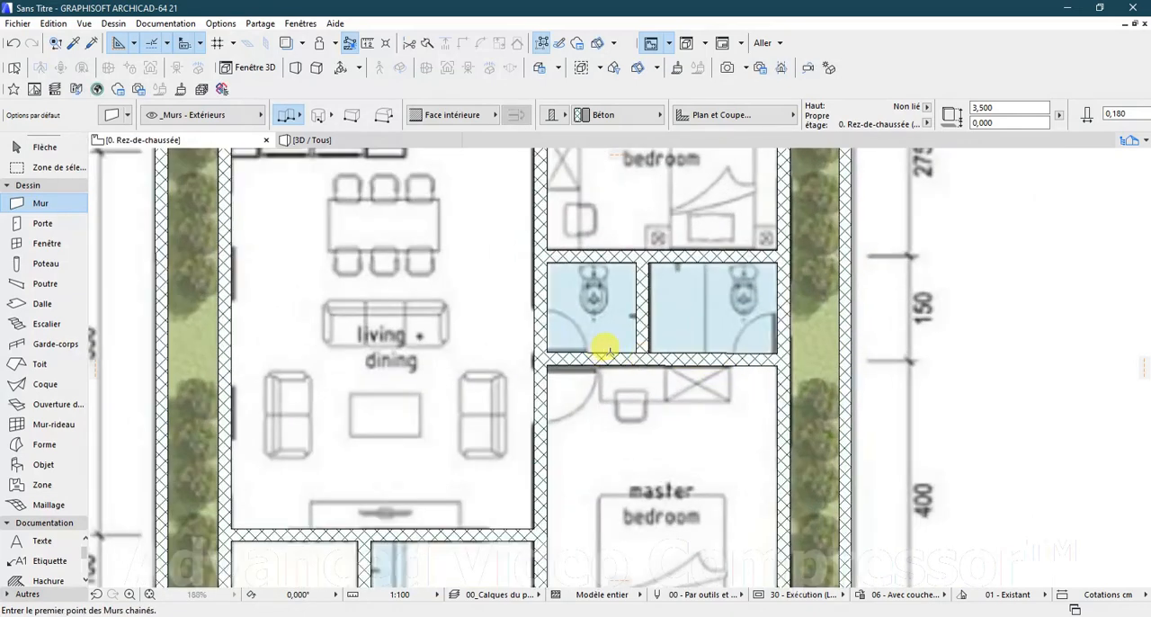
pyautogui.scroll(-2, 604, 342)
pyautogui.scroll(2, 686, 319)
pyautogui.scroll(1, 713, 213)
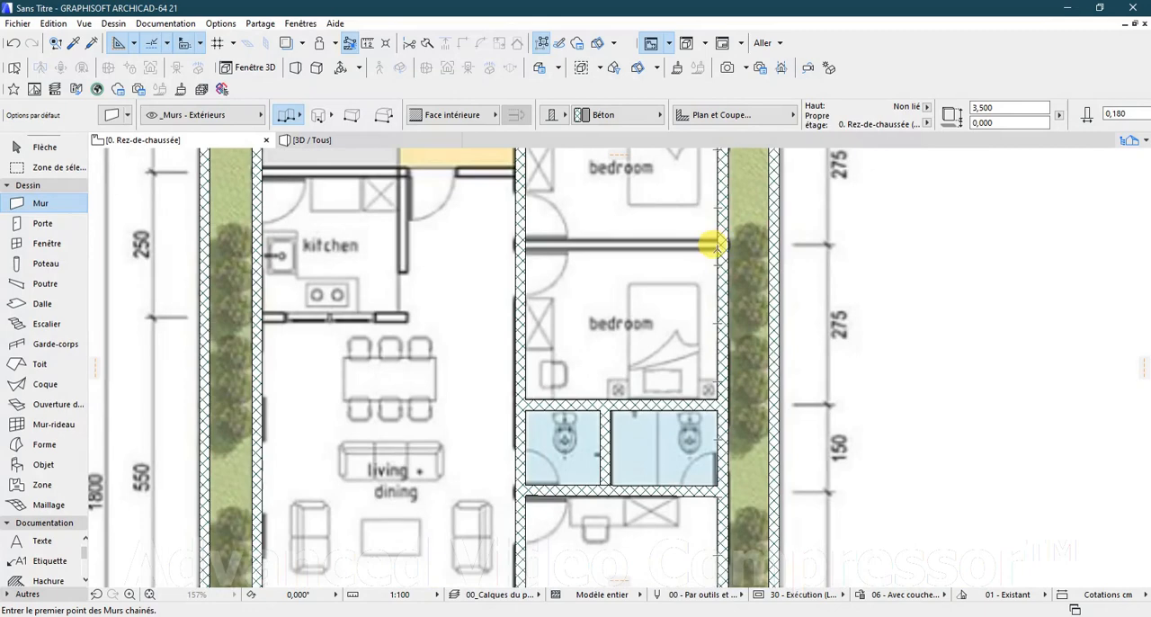
pyautogui.click(710, 244)
pyautogui.doubleClick(523, 243)
# Step: Draw the wall along the lower edge of the laundry and rear terrace, from the bedroom wall to the exterior wall beside the laundry
pyautogui.scroll(-2, 622, 265)
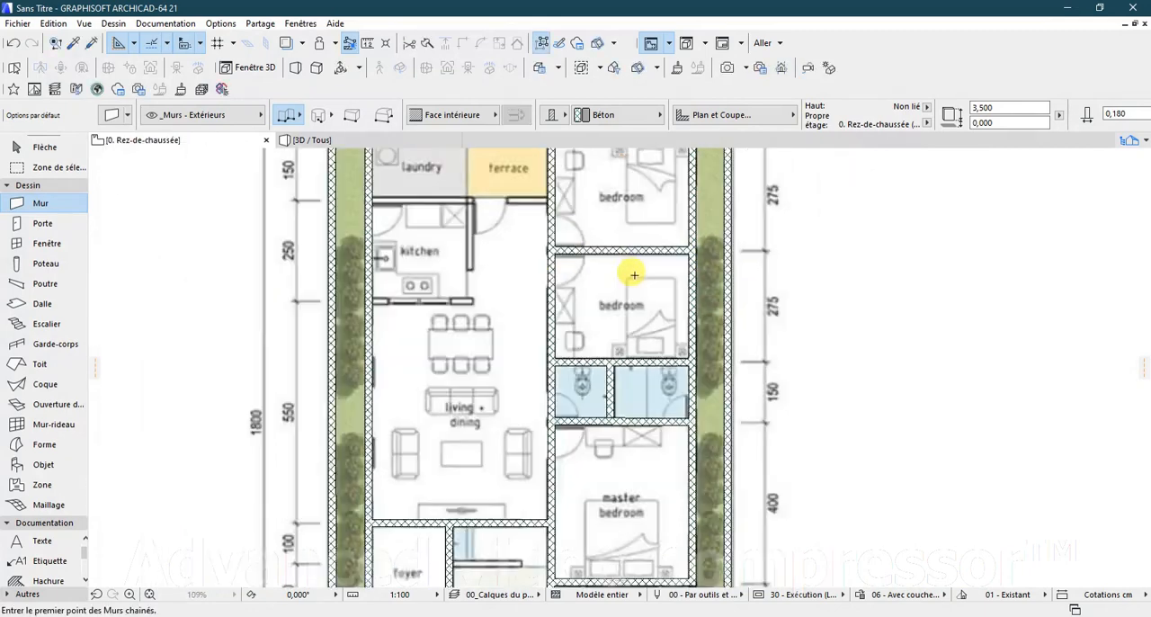
pyautogui.scroll(-4, 634, 276)
pyautogui.scroll(5, 527, 226)
pyautogui.click(646, 239)
pyautogui.doubleClick(441, 236)
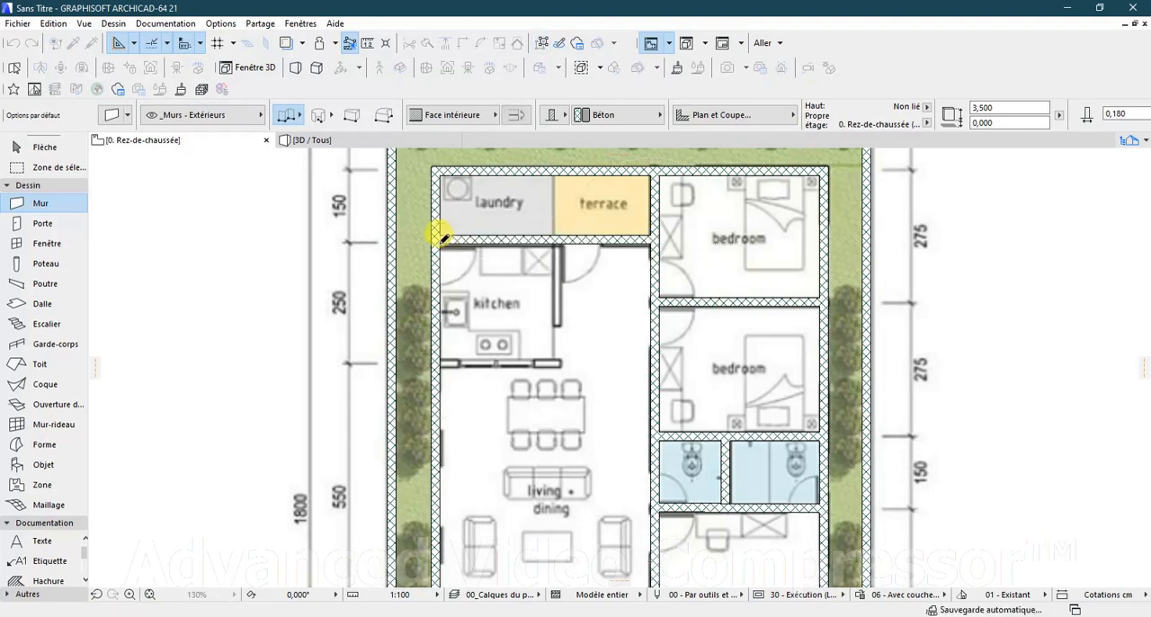
# Step: Enclose the kitchen with a chained wall running down its inner side and about 2.5 m along its lower edge to the exterior wall
pyautogui.click(558, 238)
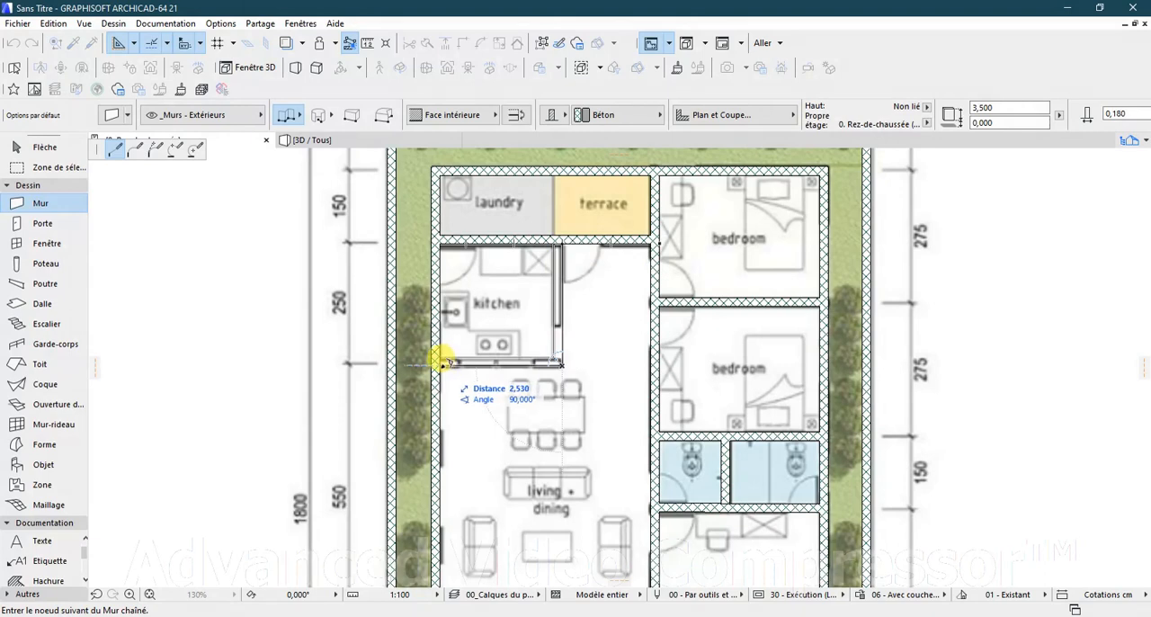
pyautogui.scroll(4, 442, 360)
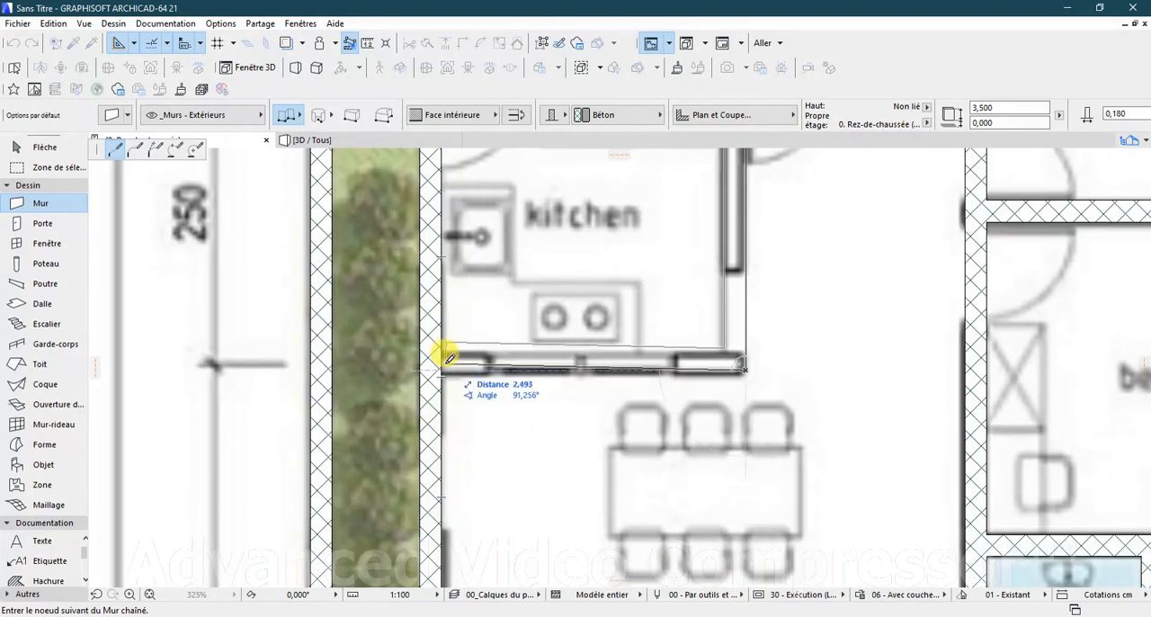
pyautogui.doubleClick(442, 358)
pyautogui.scroll(-5, 484, 311)
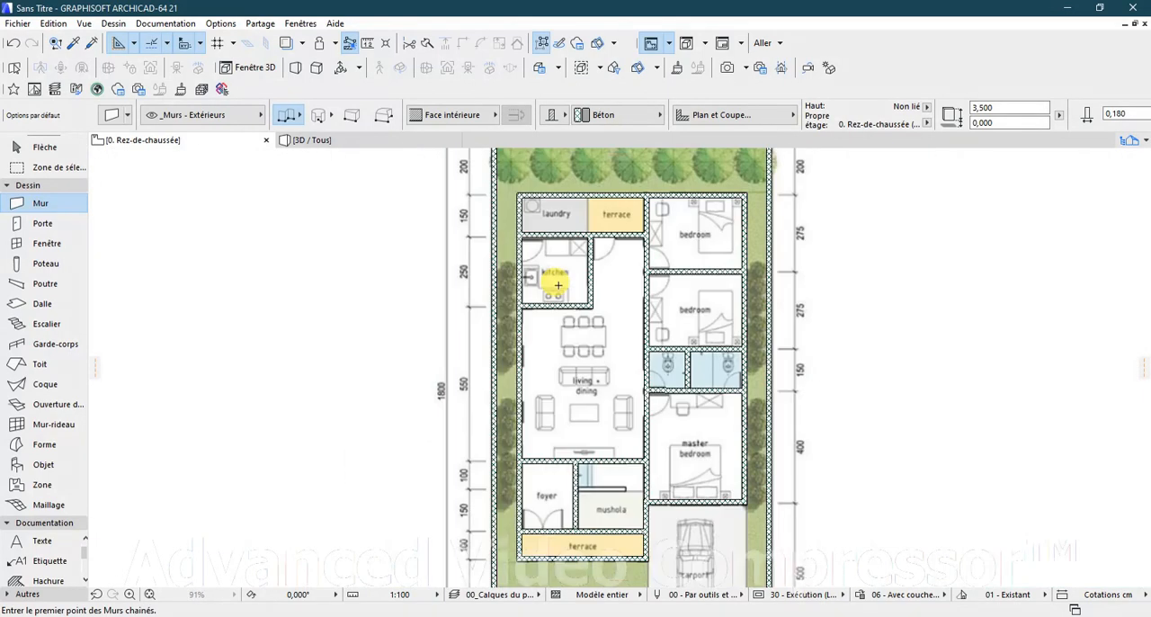
pyautogui.scroll(-2, 627, 363)
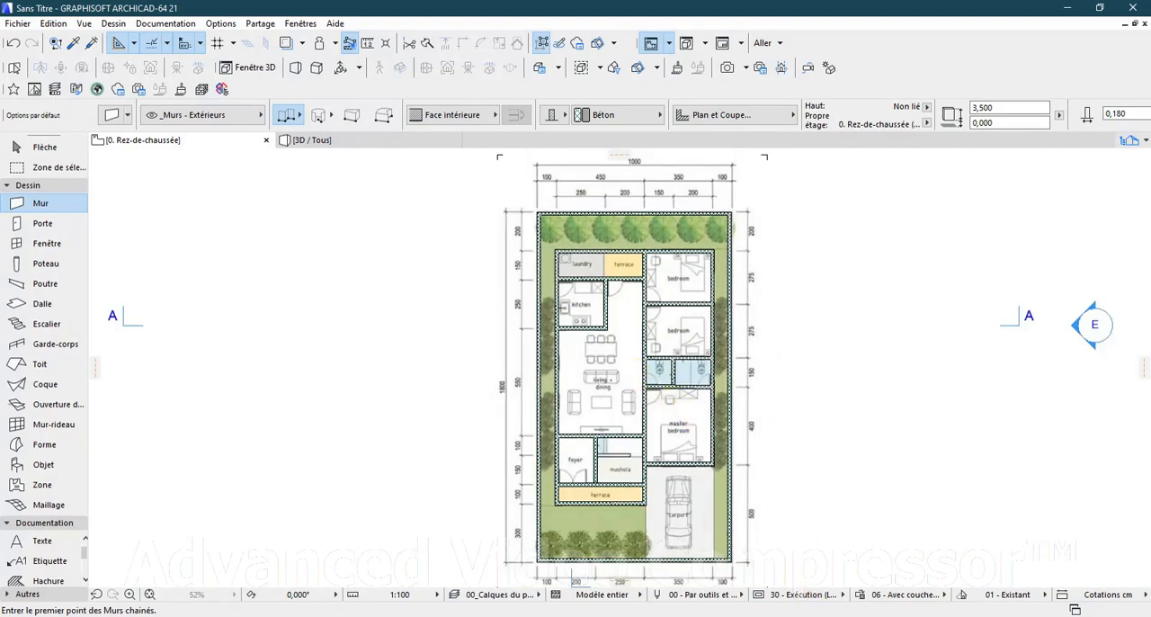